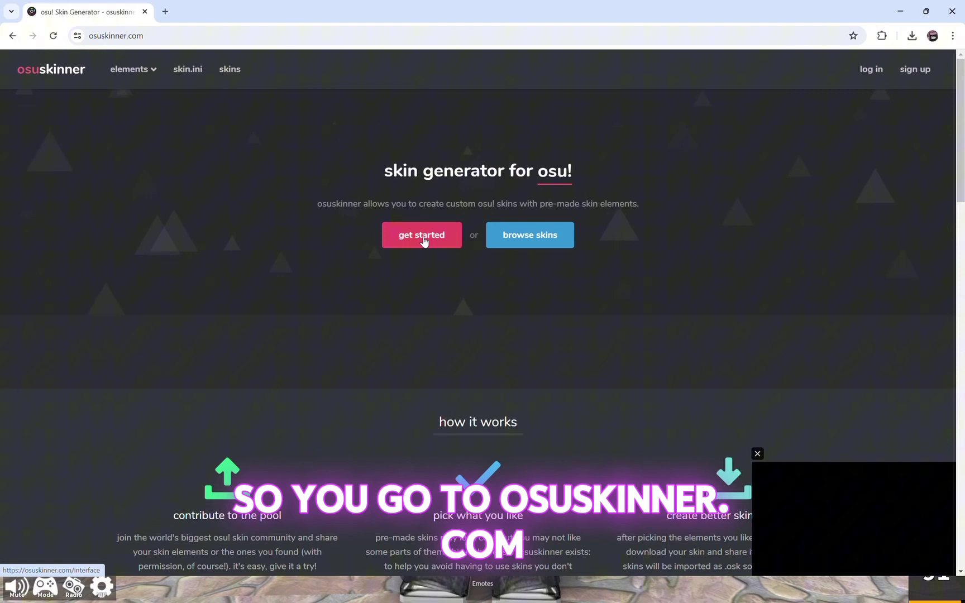
# Step: Start osuskinner's skin generator to reach the interface element categories, including cursors
pyautogui.click(424, 242)
pyautogui.scroll(-1, 347, 388)
pyautogui.scroll(-2, 132, 418)
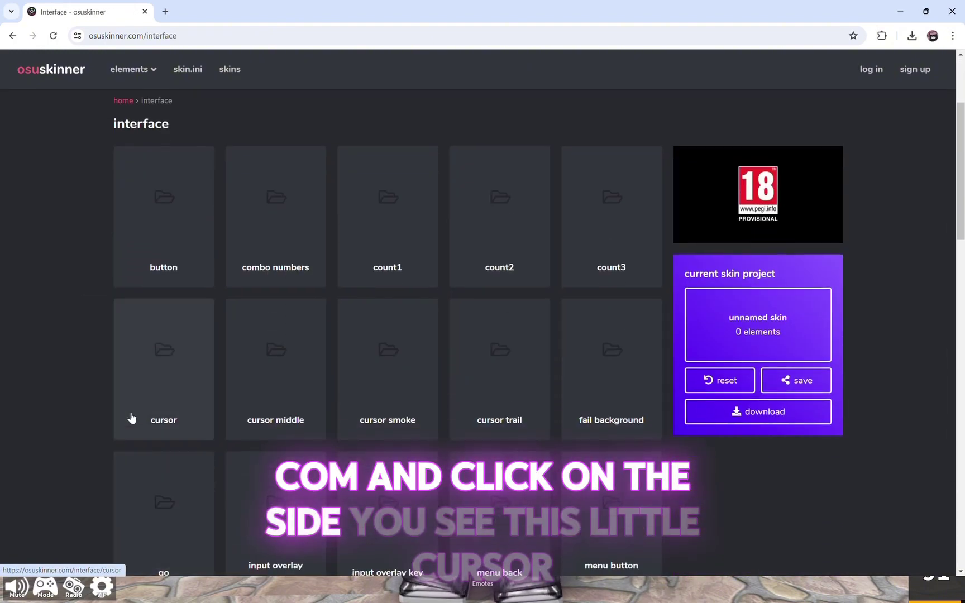
# Step: Open the cursor gallery and save the white ring cursor image from page 1
pyautogui.click(162, 395)
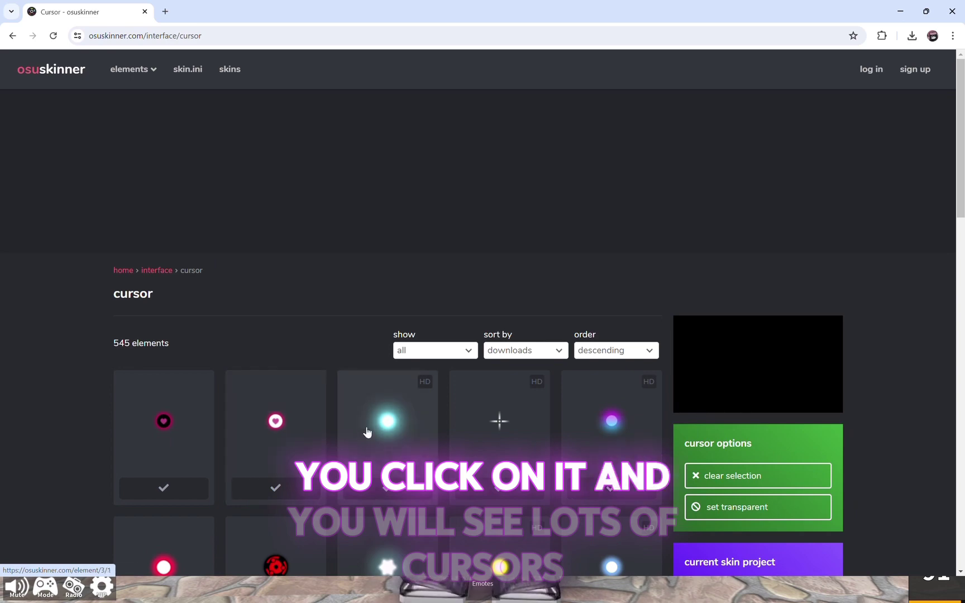
pyautogui.scroll(-3, 367, 432)
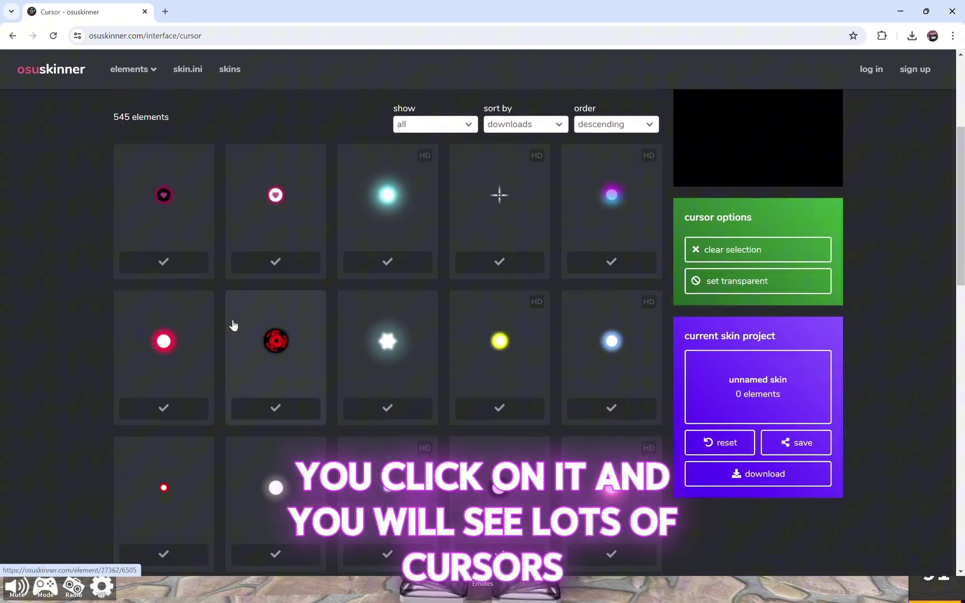
pyautogui.scroll(-2, 561, 441)
pyautogui.scroll(-3, 556, 470)
pyautogui.scroll(-3, 528, 437)
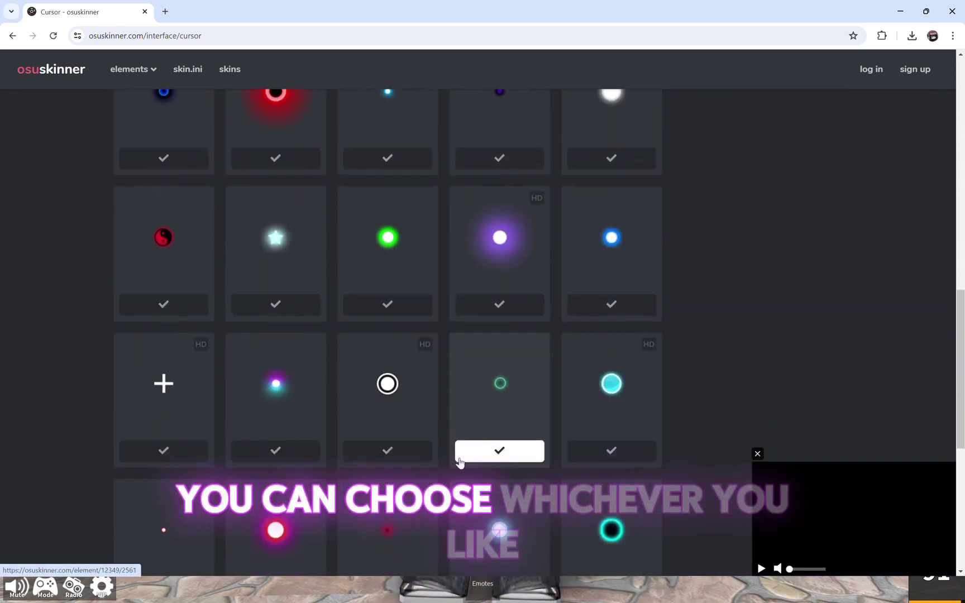
pyautogui.scroll(-3, 490, 370)
pyautogui.scroll(-2, 490, 375)
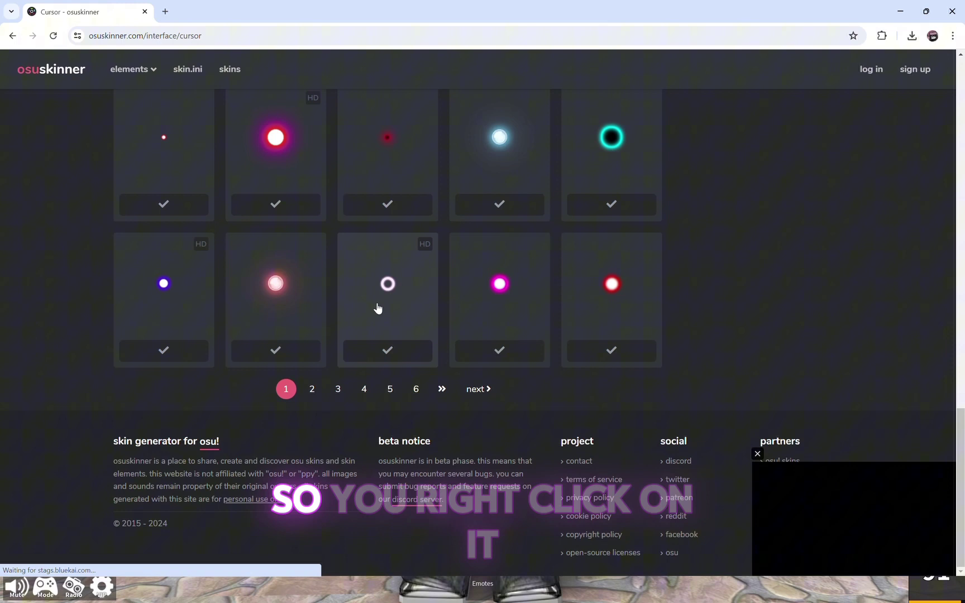
pyautogui.rightClick(377, 307)
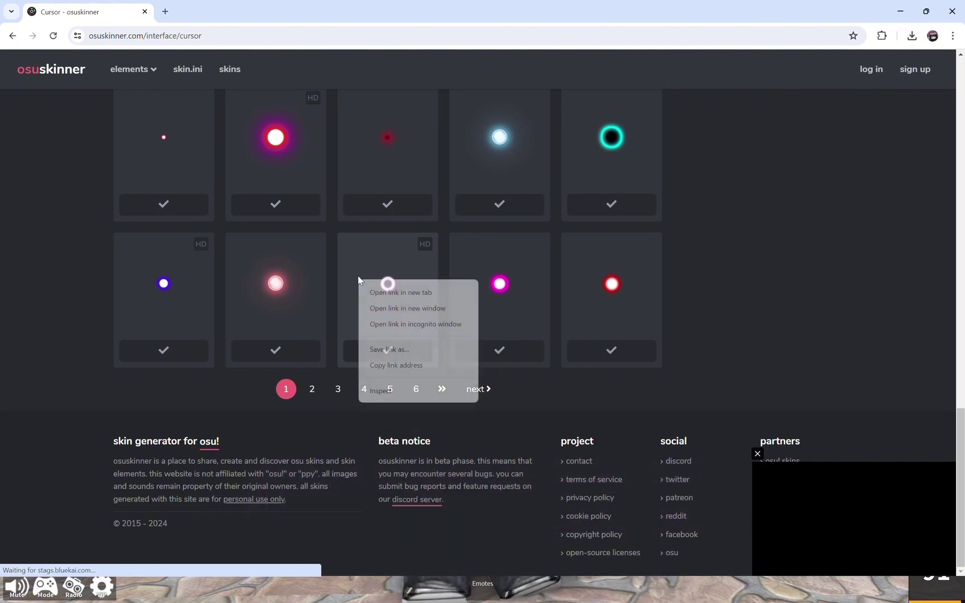
pyautogui.rightClick(388, 239)
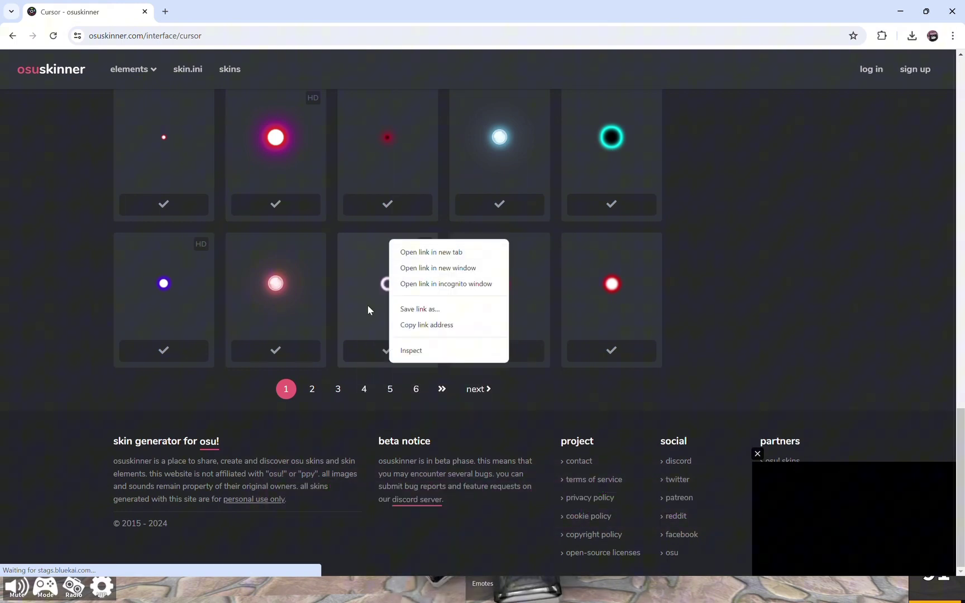
pyautogui.rightClick(385, 289)
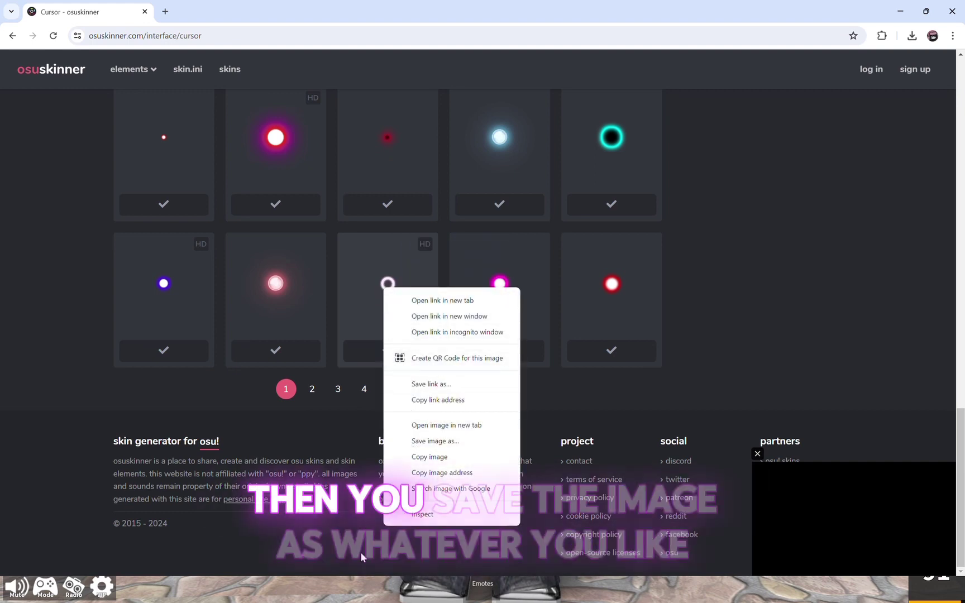
pyautogui.click(361, 551)
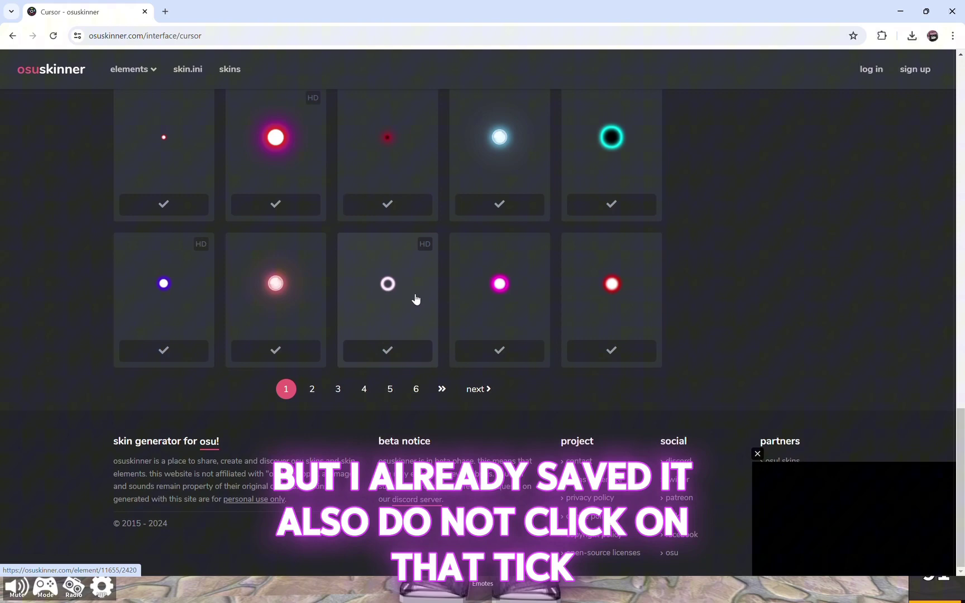
# Step: Load photopea.com in a new Chrome tab
pyautogui.click(165, 12)
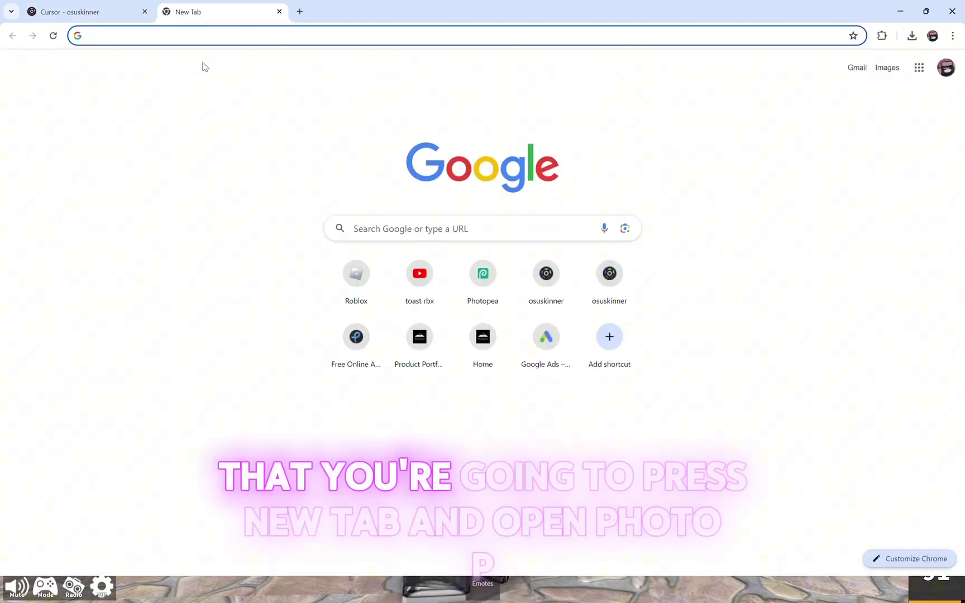
pyautogui.write('p')
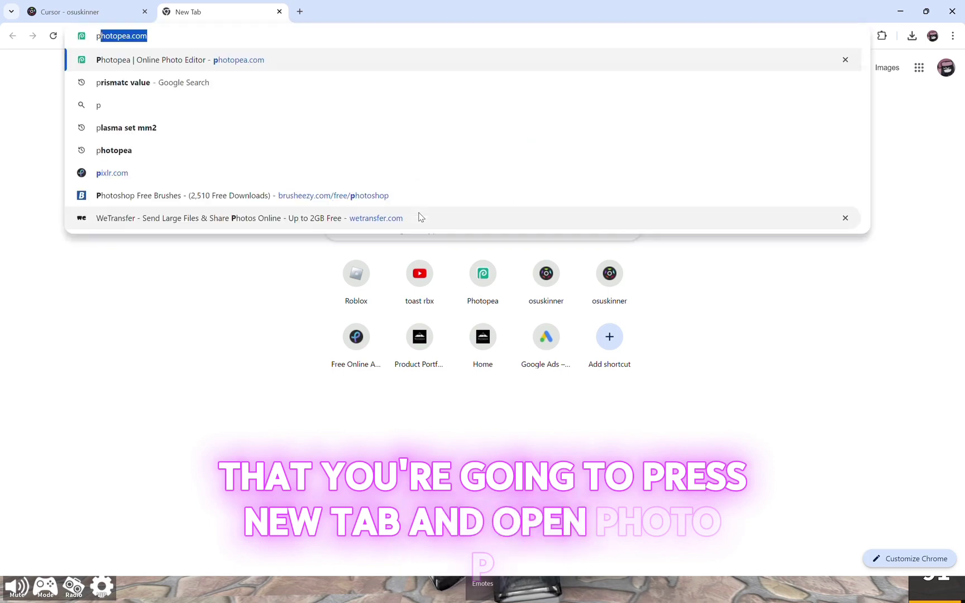
pyautogui.write('hotopea')
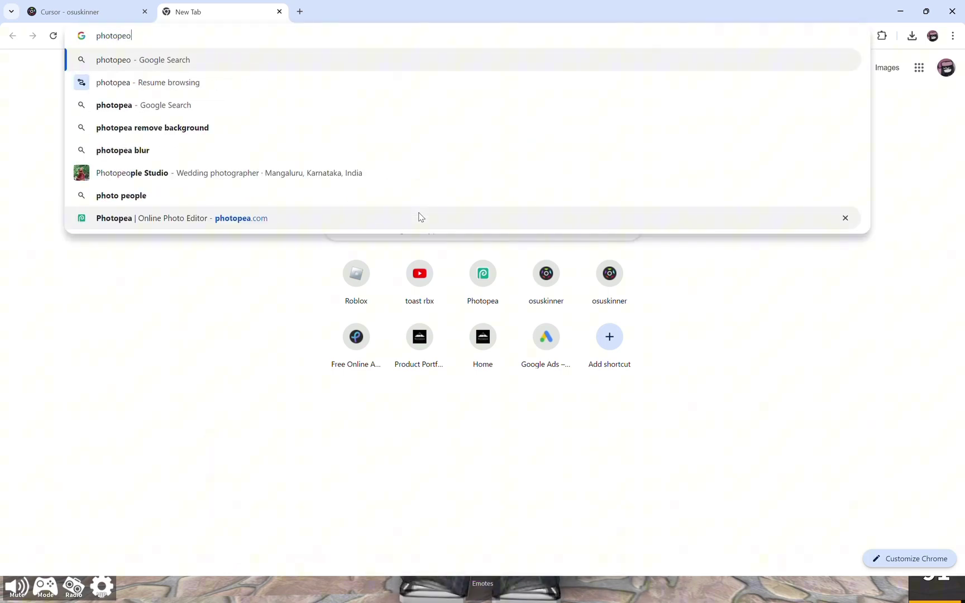
pyautogui.click(420, 217)
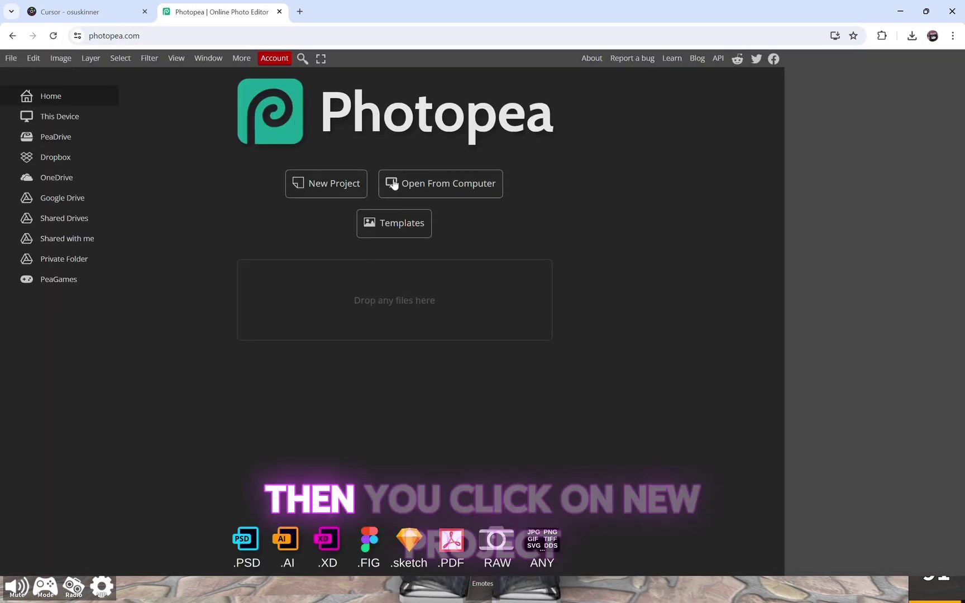
# Step: Create a new blank white project 60 pixels wide and 60 pixels high
pyautogui.click(341, 186)
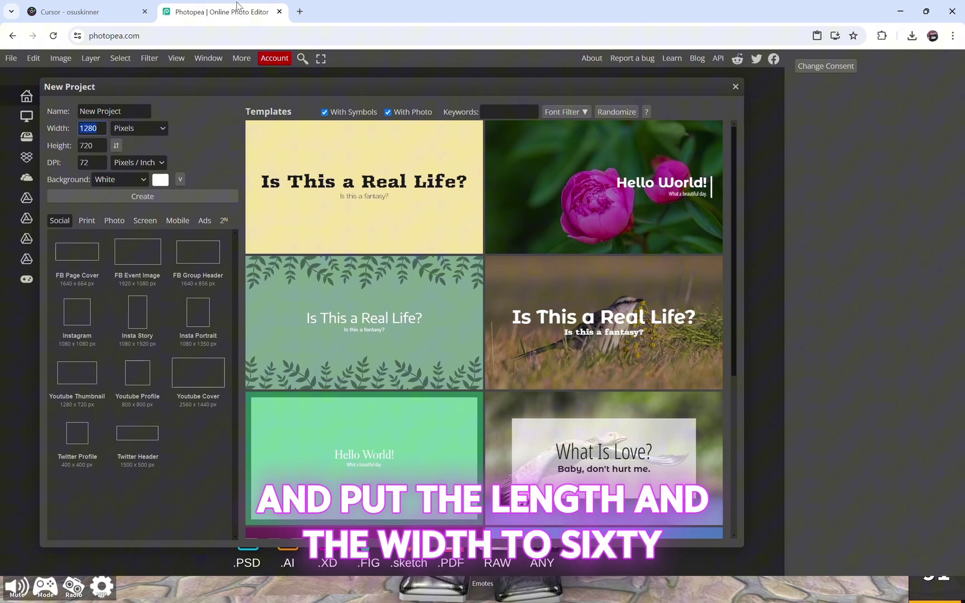
pyautogui.press('BackSpace')
pyautogui.write('60')
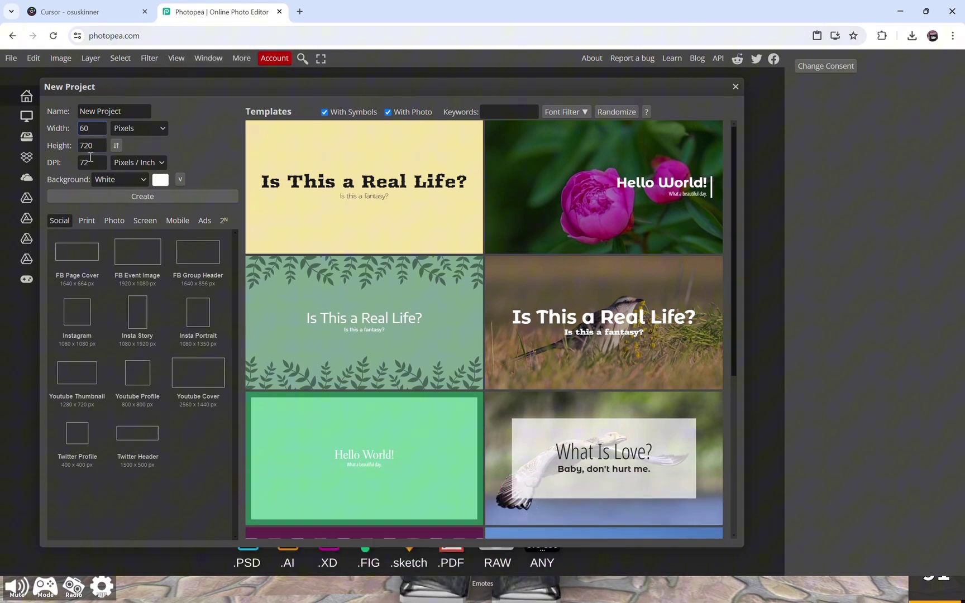
pyautogui.press('Tab')
pyautogui.press('BackSpace')
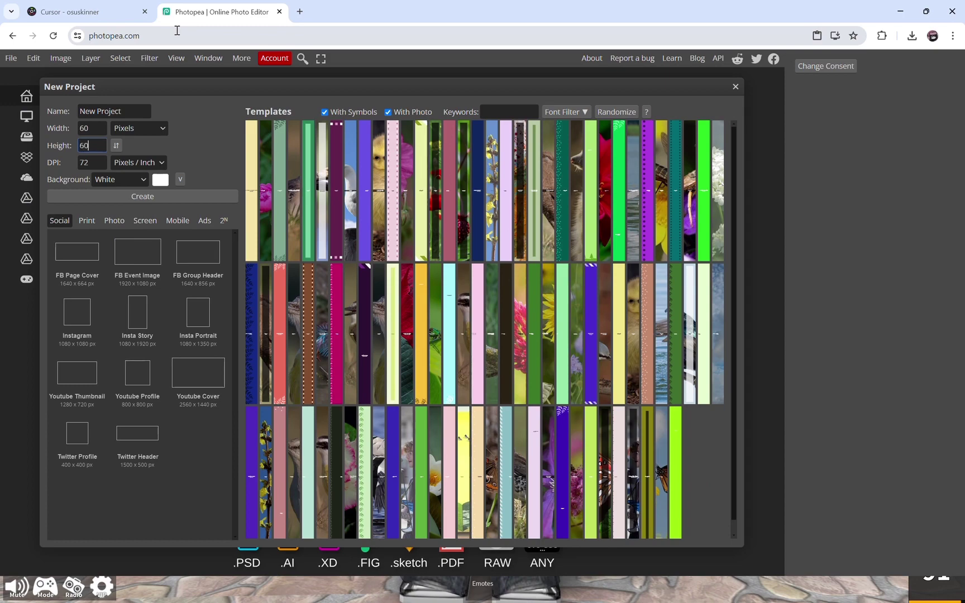
pyautogui.press('Tab')
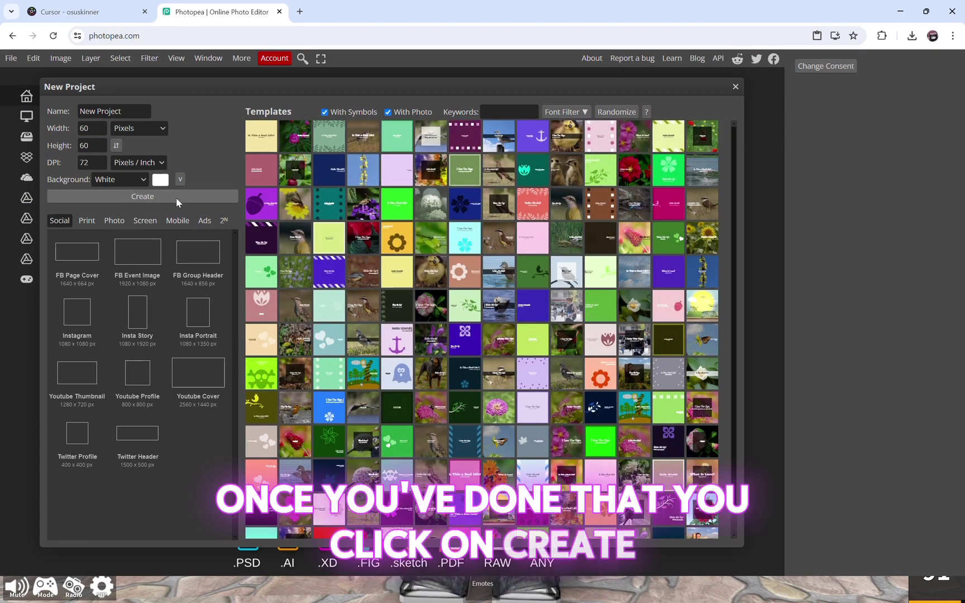
pyautogui.click(176, 197)
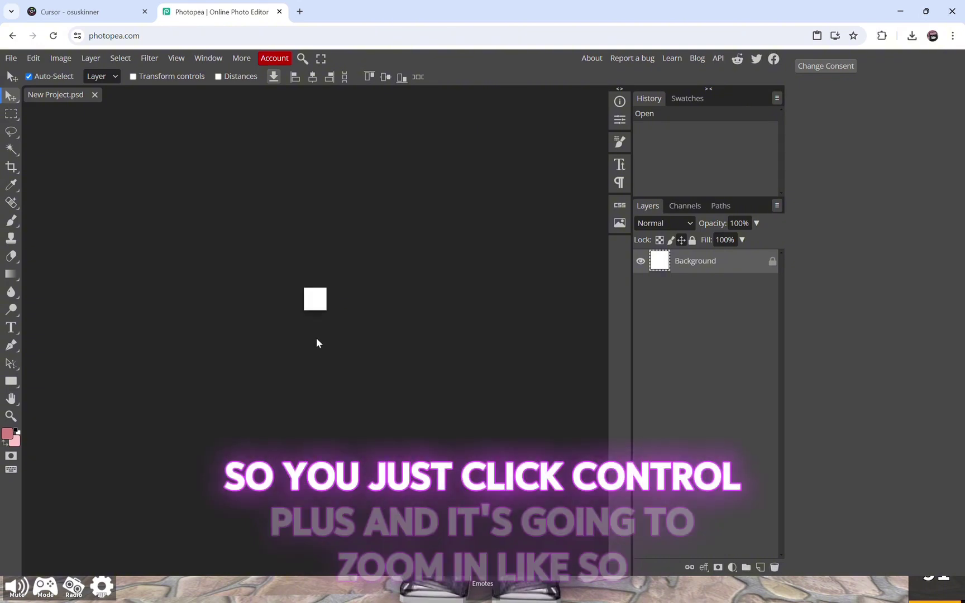
# Step: Zoom in several levels on the 60×60 canvas, then back out one level
pyautogui.hotkey('ctrl', '+')
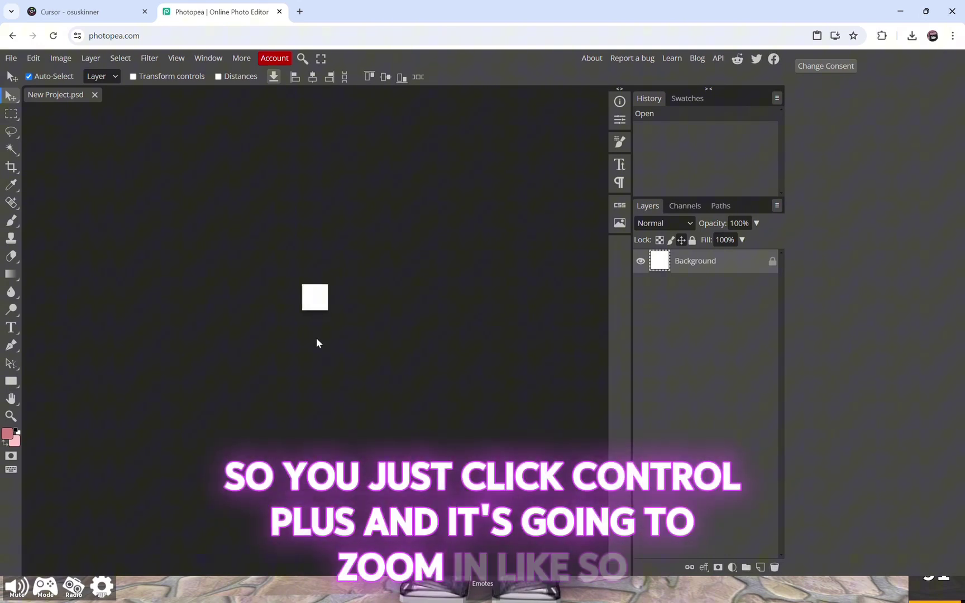
pyautogui.hotkey('ctrl', '+')
pyautogui.hotkey('ctrl', '+')
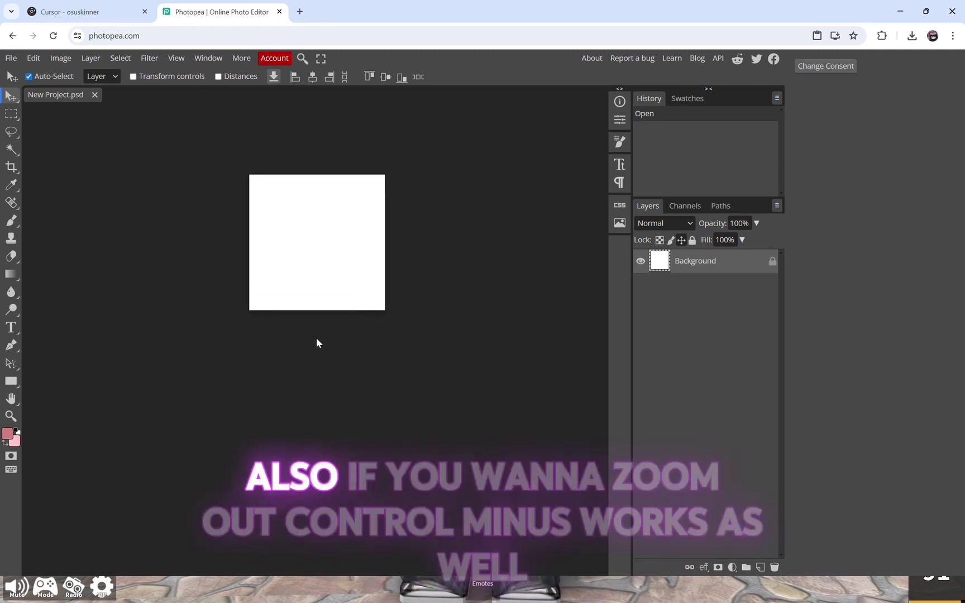
pyautogui.hotkey('ctrl', '+')
pyautogui.hotkey('ctrl', '+')
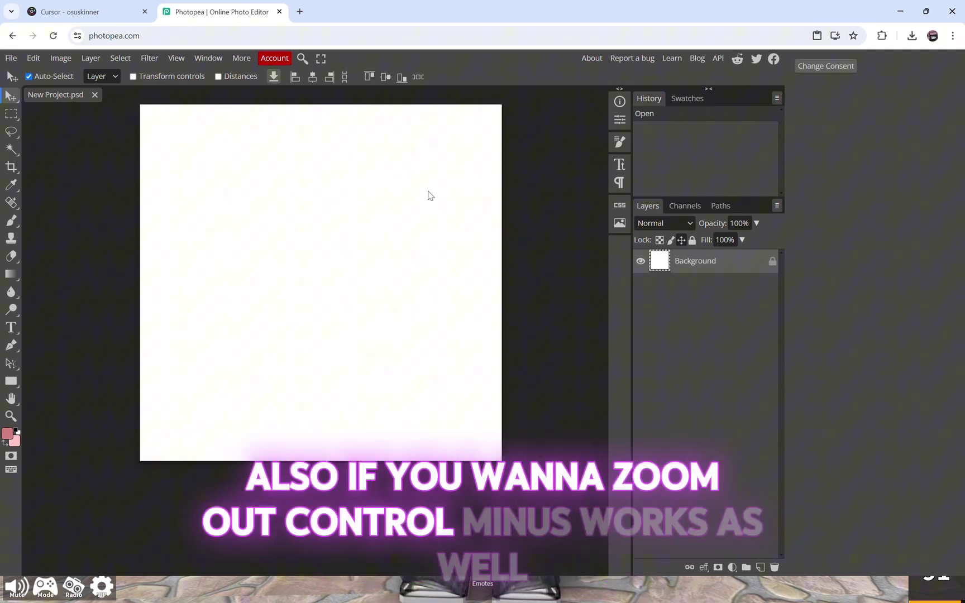
pyautogui.scroll(2, 445, 227)
pyautogui.hotkey('ctrl', '+')
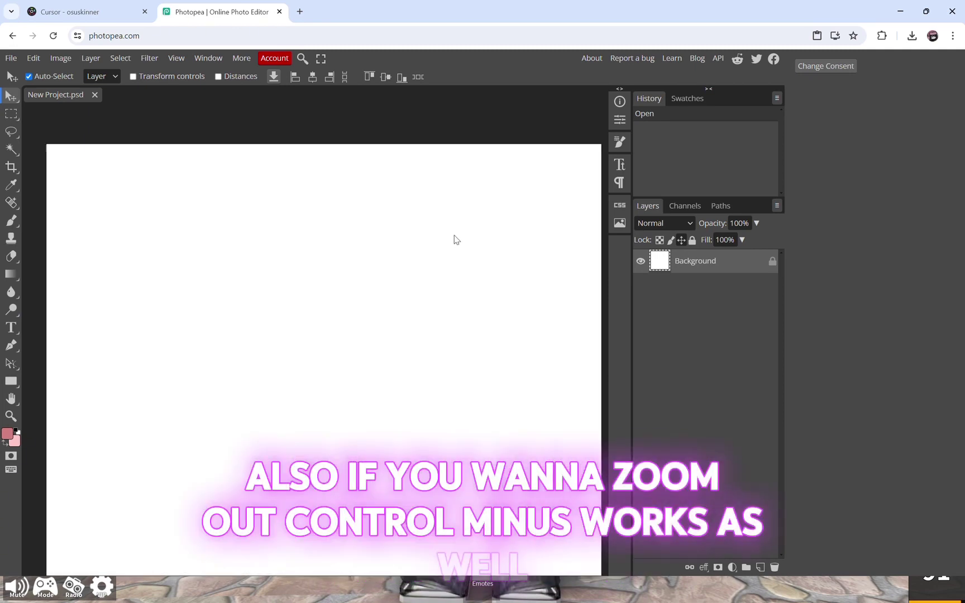
pyautogui.hotkey('ctrl', '+')
pyautogui.hotkey('ctrl', '-')
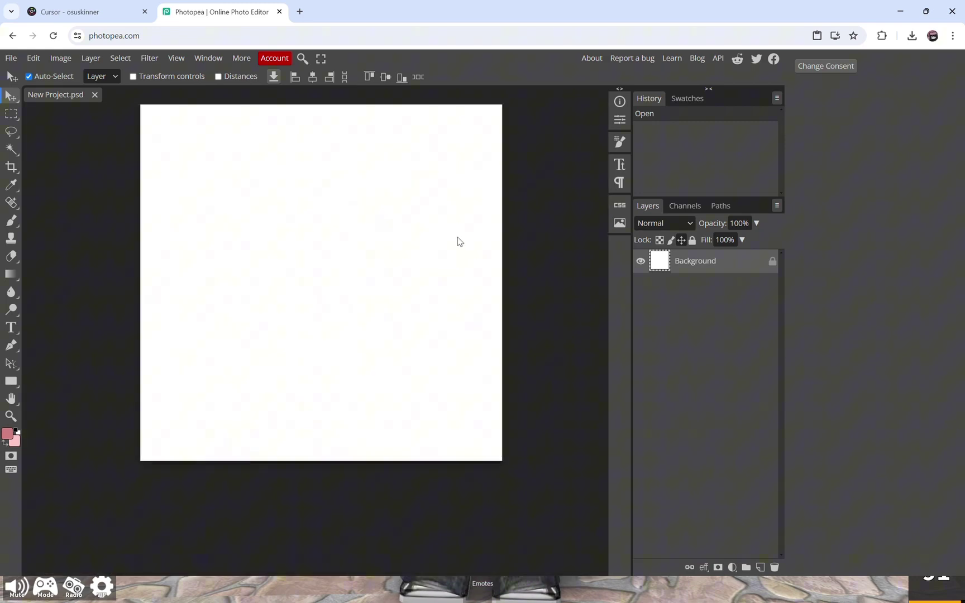
pyautogui.scroll(1, 457, 241)
pyautogui.scroll(1, 463, 242)
pyautogui.scroll(-1, 464, 241)
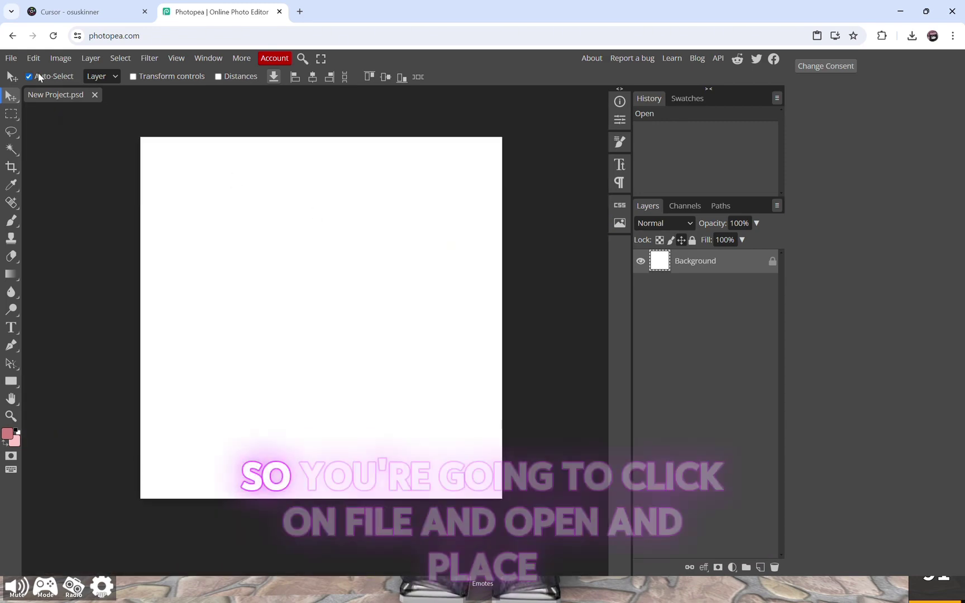
# Step: Place ArrowCursor from Pictures and stretch it out to the canvas corners
pyautogui.click(11, 58)
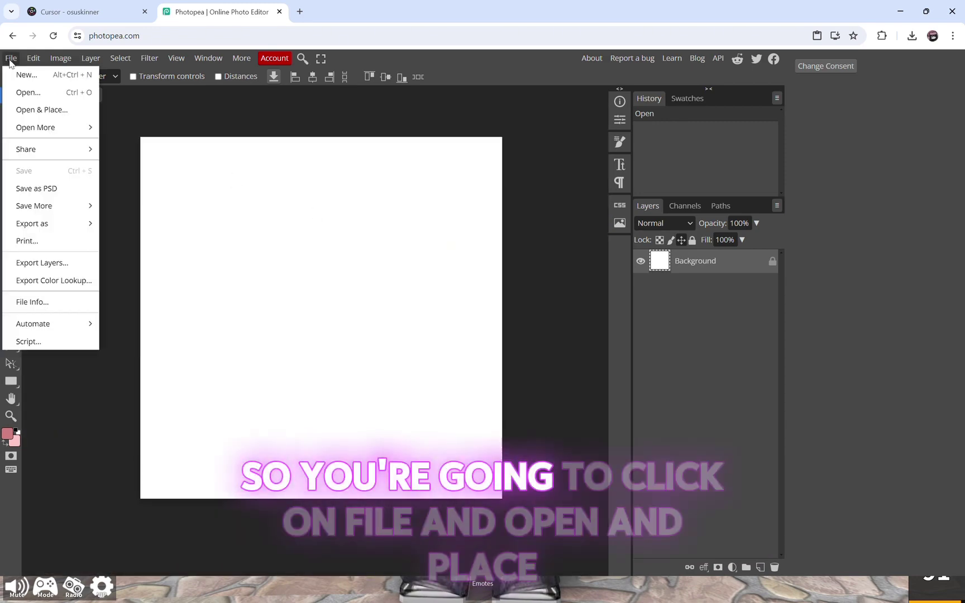
pyautogui.click(30, 113)
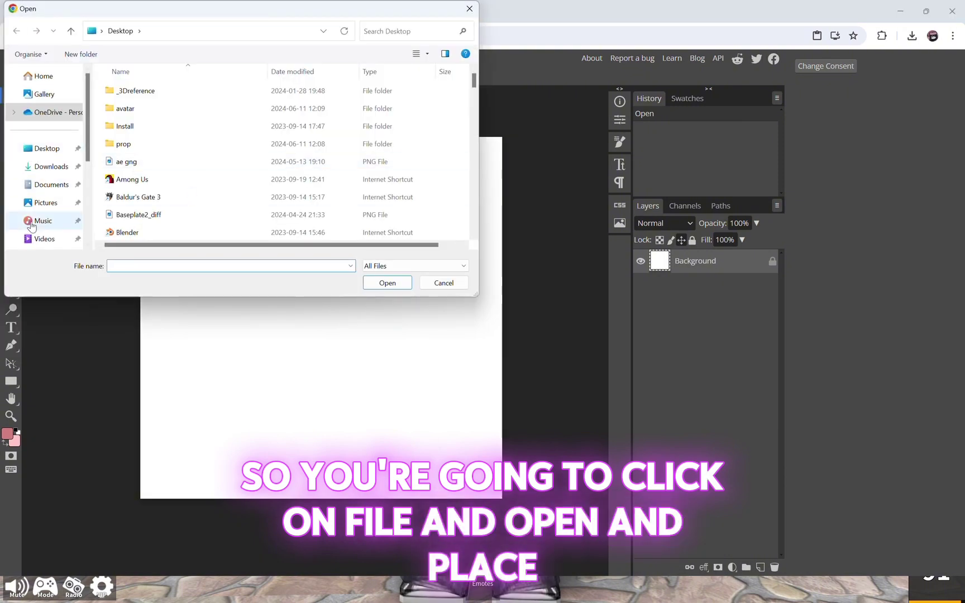
pyautogui.scroll(-1, 76, 150)
pyautogui.click(64, 147)
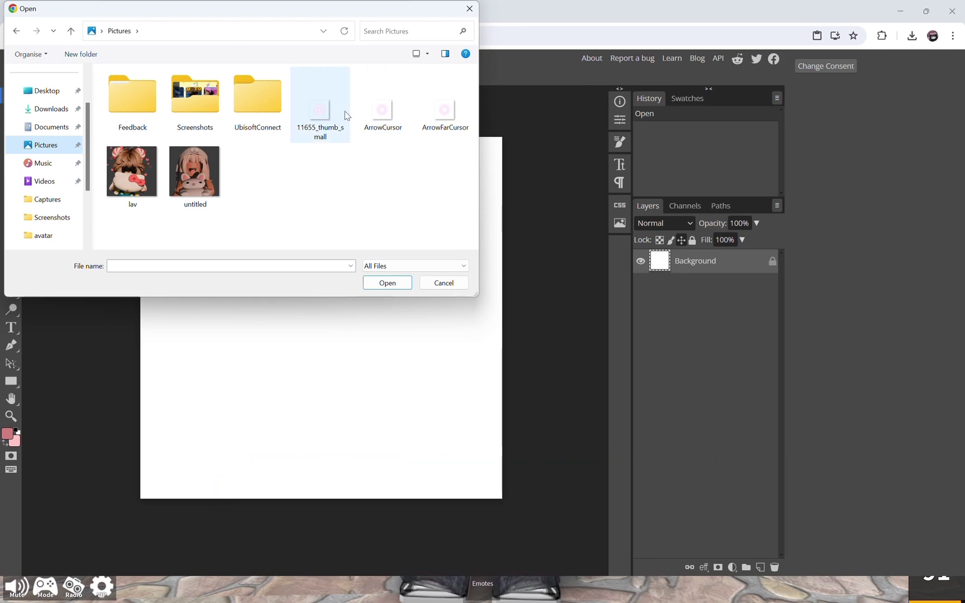
pyautogui.click(382, 112)
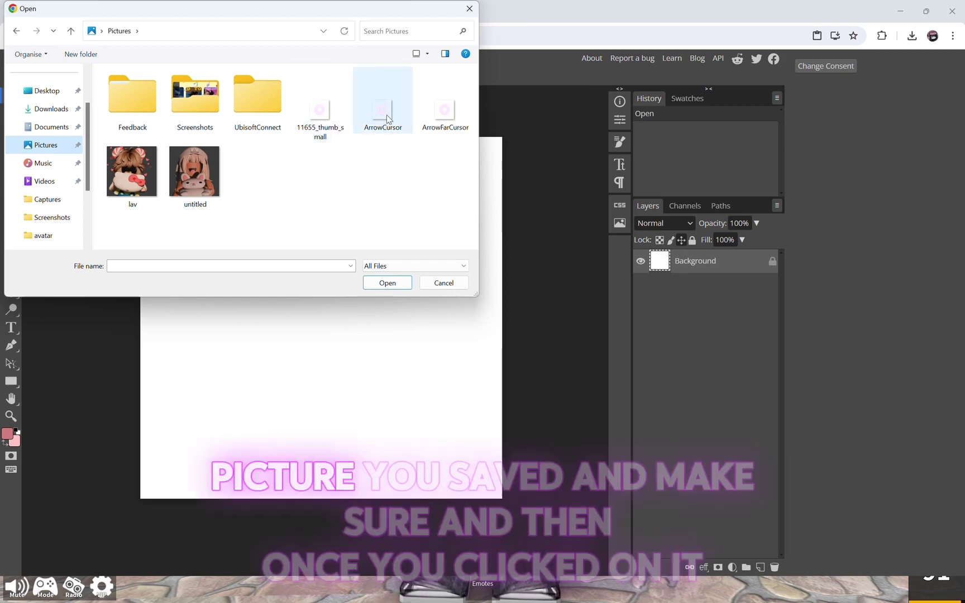
pyautogui.click(395, 284)
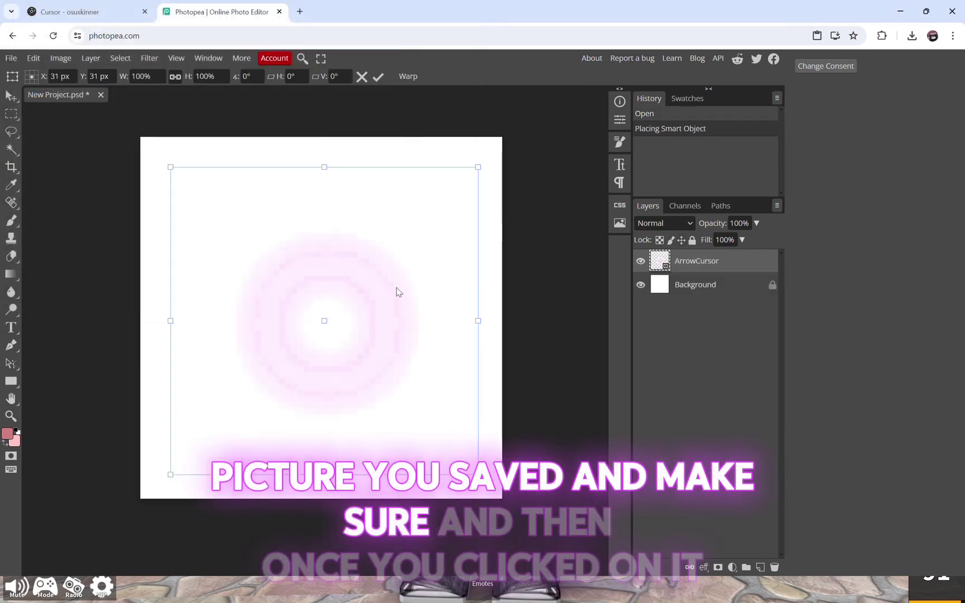
pyautogui.moveTo(478, 474); pyautogui.dragTo(499, 495)
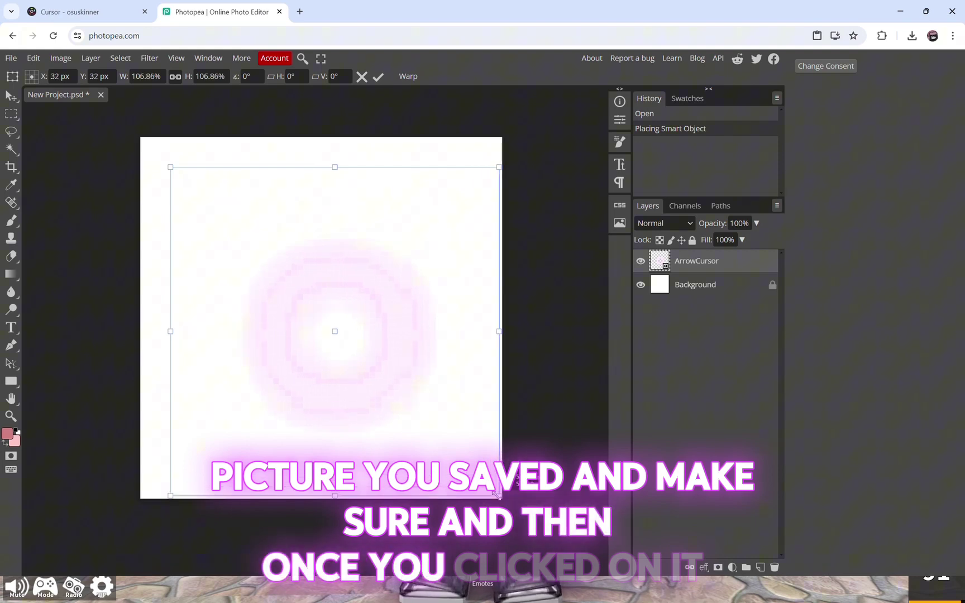
pyautogui.moveTo(171, 168); pyautogui.dragTo(140, 137)
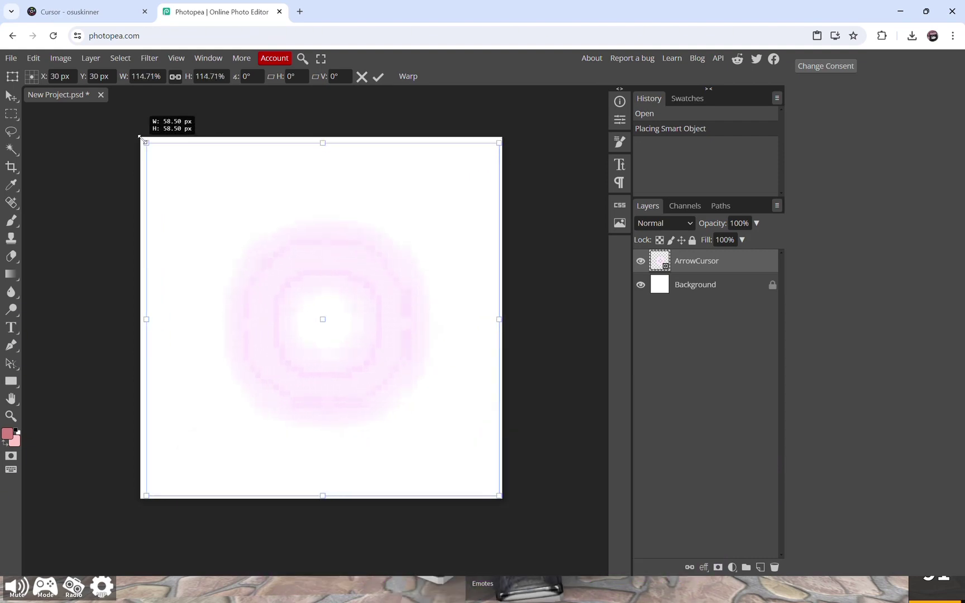
# Step: Rasterize the ArrowCursor layer and unlock the Background layer
pyautogui.rightClick(671, 261)
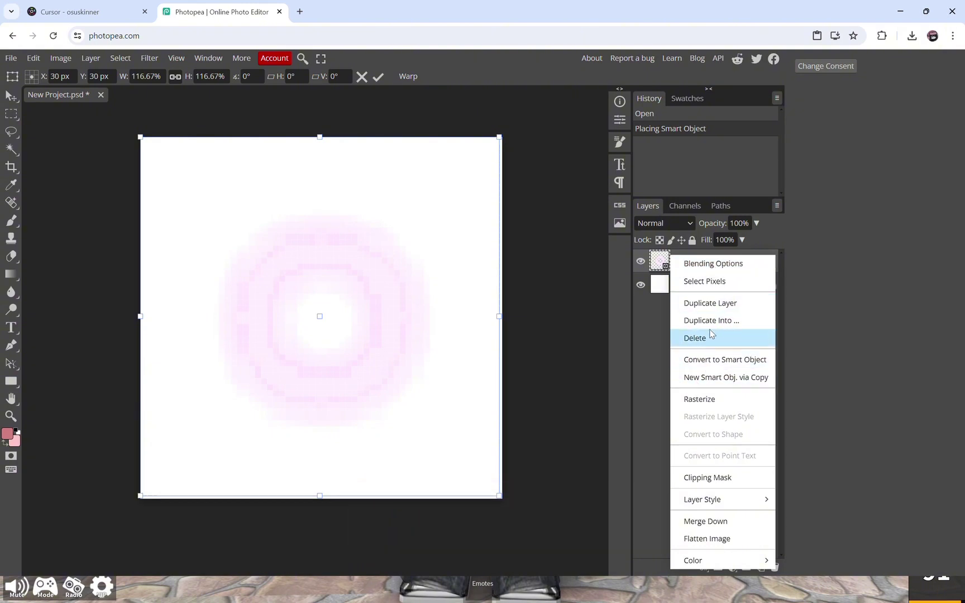
pyautogui.click(718, 399)
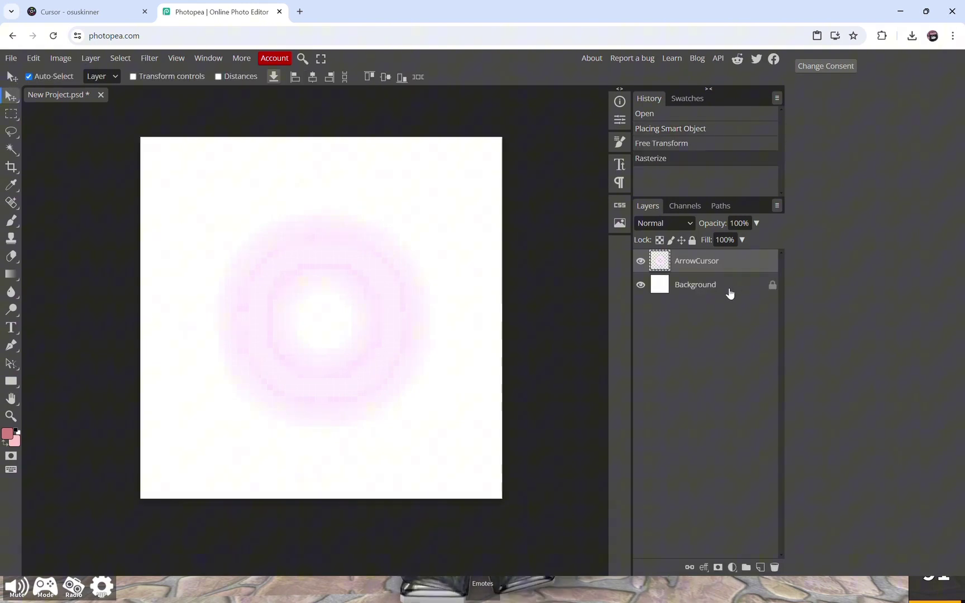
pyautogui.click(728, 293)
pyautogui.rightClick(729, 293)
pyautogui.click(752, 295)
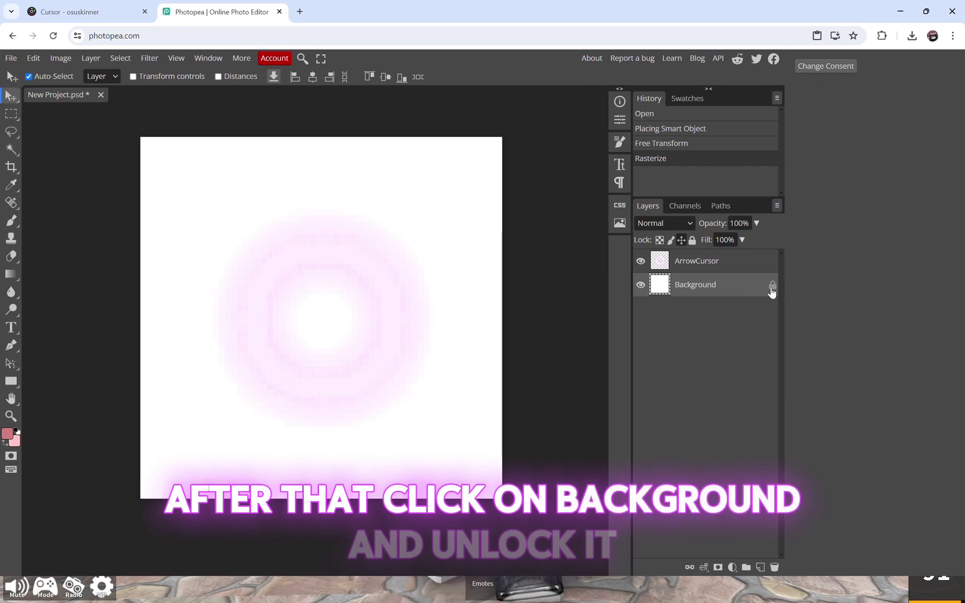
pyautogui.click(772, 287)
# Step: Delete the white Background layer, leaving the ring on transparency
pyautogui.rightClick(662, 284)
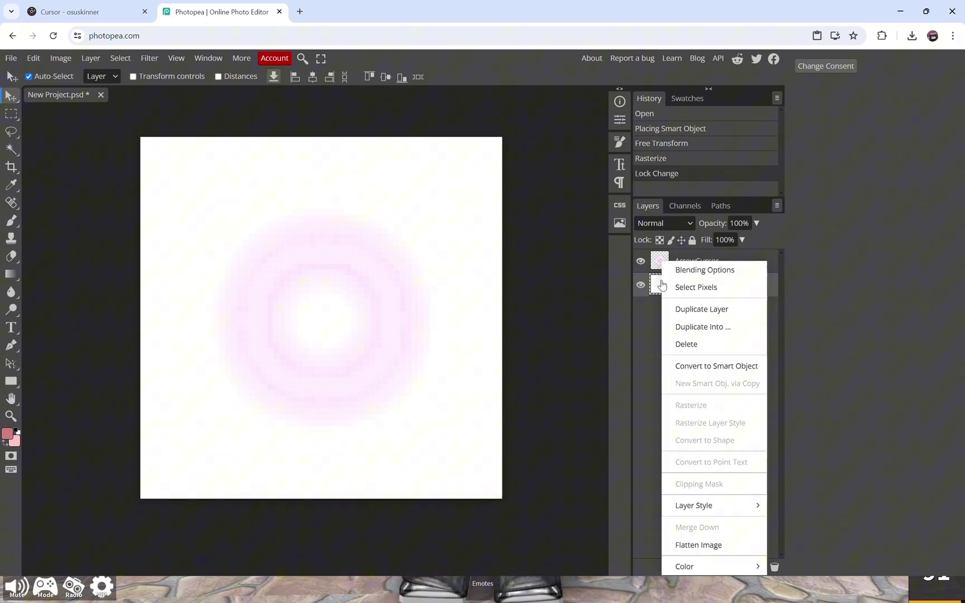
pyautogui.doubleClick(664, 243)
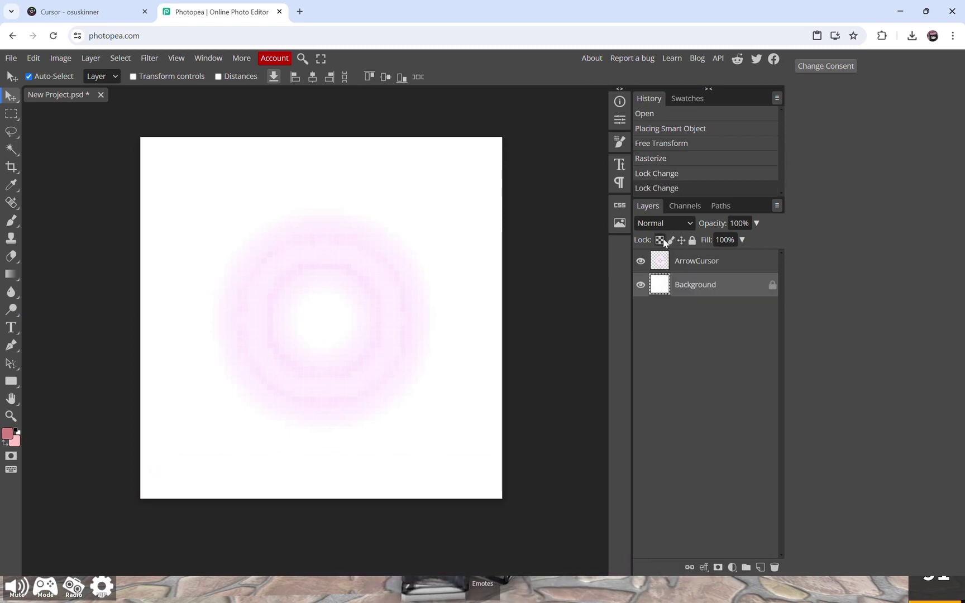
pyautogui.rightClick(703, 288)
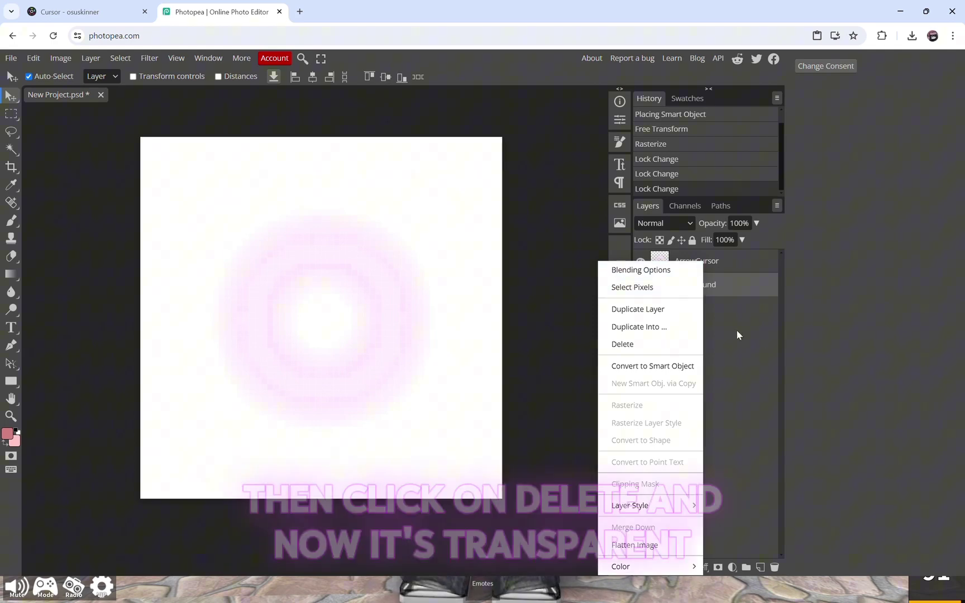
pyautogui.click(722, 294)
pyautogui.rightClick(721, 293)
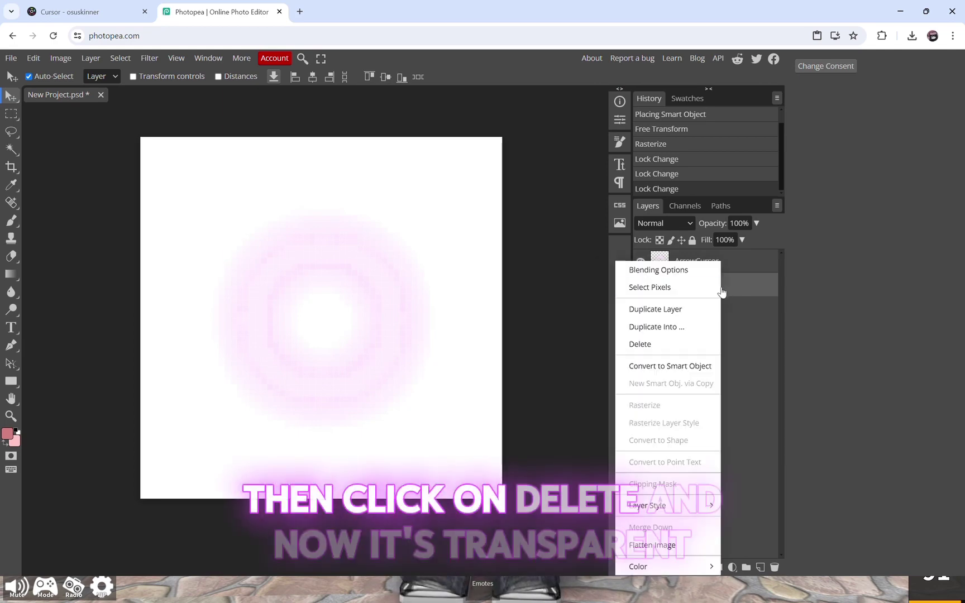
pyautogui.click(663, 343)
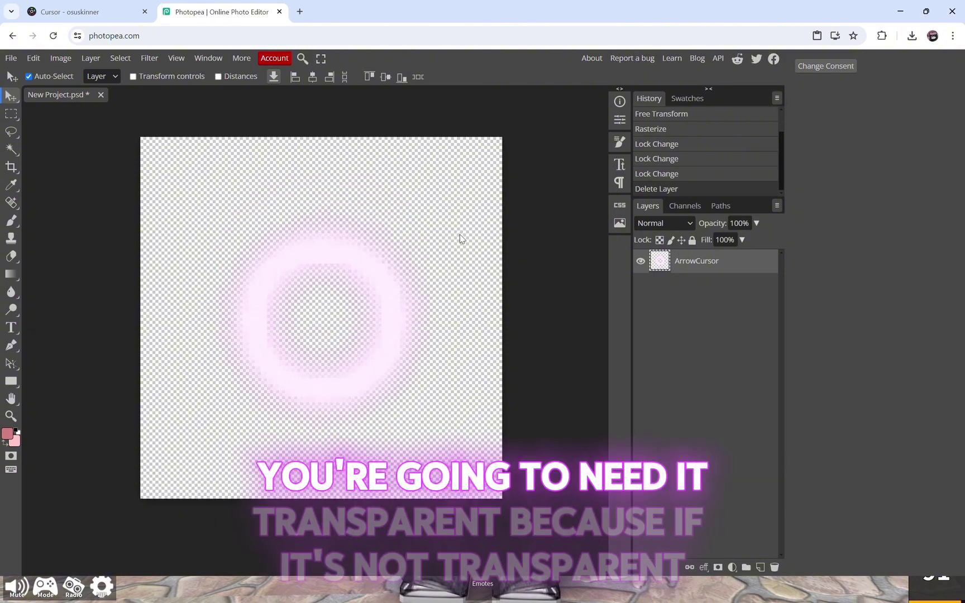
# Step: Export the ring as a PNG through File > Export as and save it
pyautogui.click(10, 58)
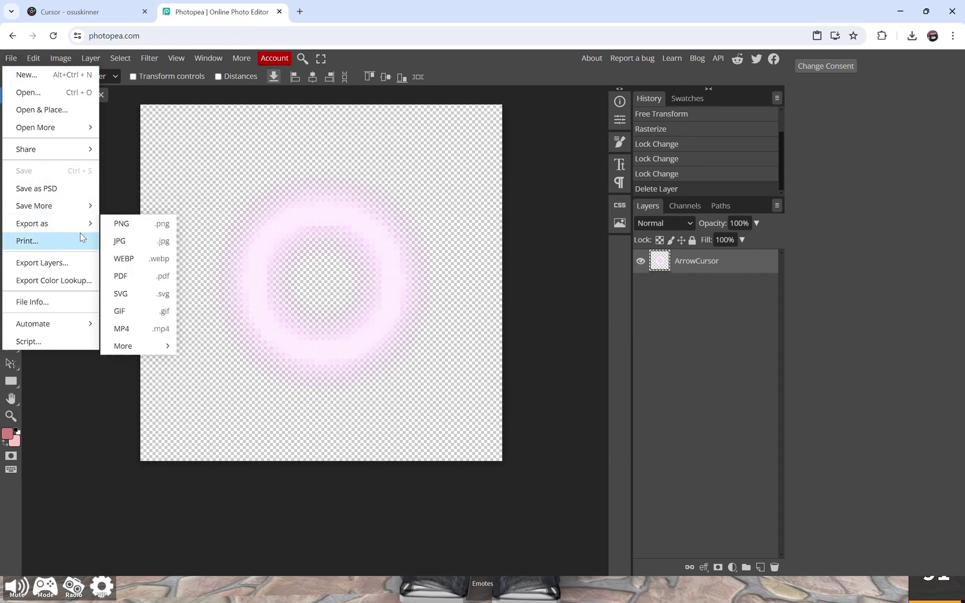
pyautogui.moveTo(33, 223)
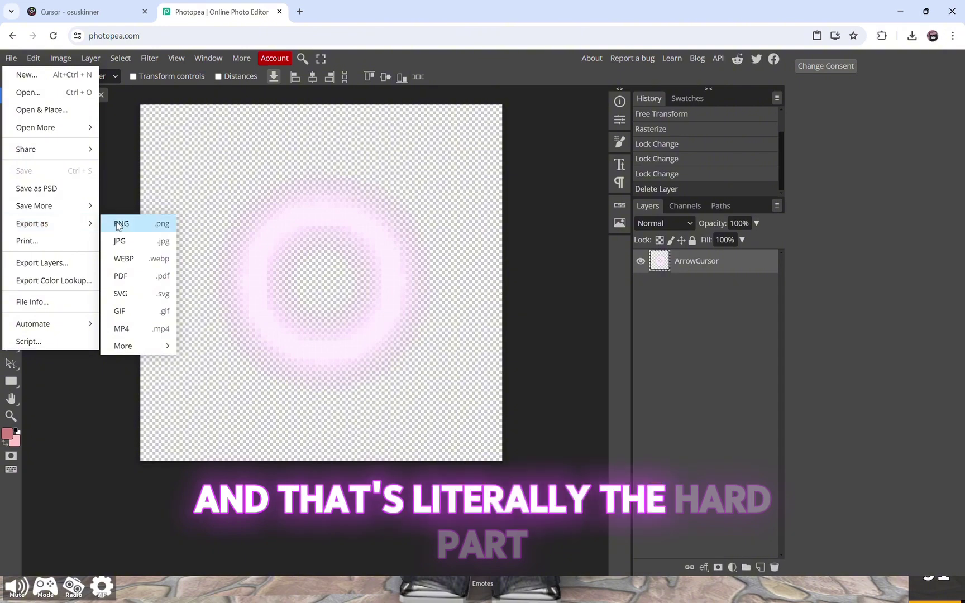
pyautogui.click(117, 226)
pyautogui.scroll(1, 238, 268)
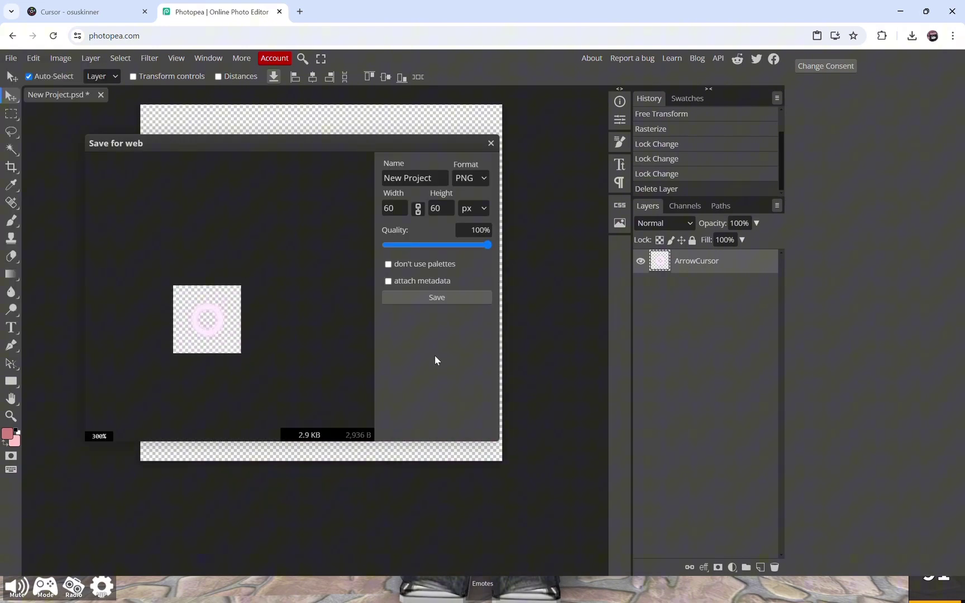
pyautogui.click(433, 300)
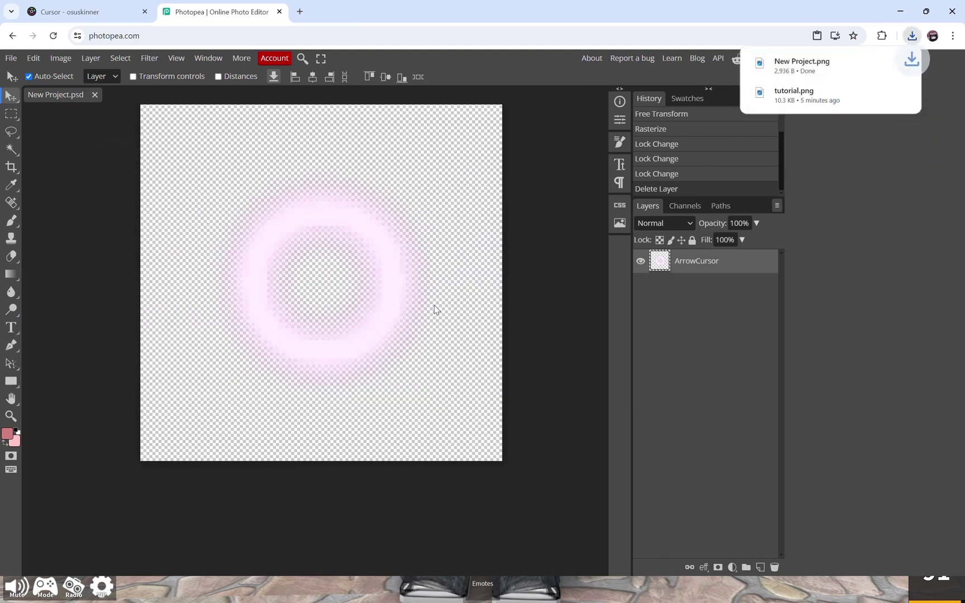
# Step: With a new Chrome tab open, search the Start menu for 'roblox', fixing a typo
pyautogui.click(300, 12)
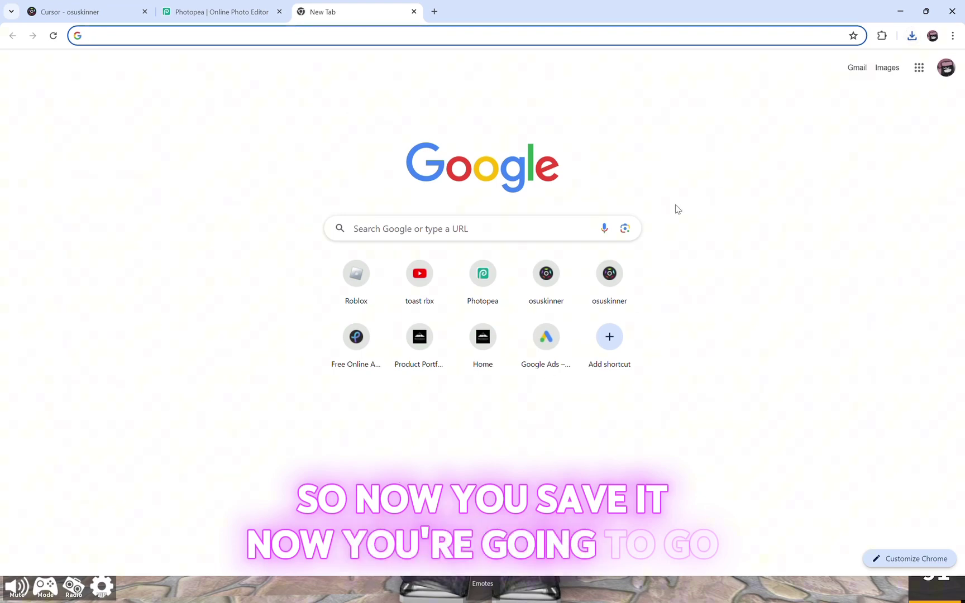
pyautogui.press('super')
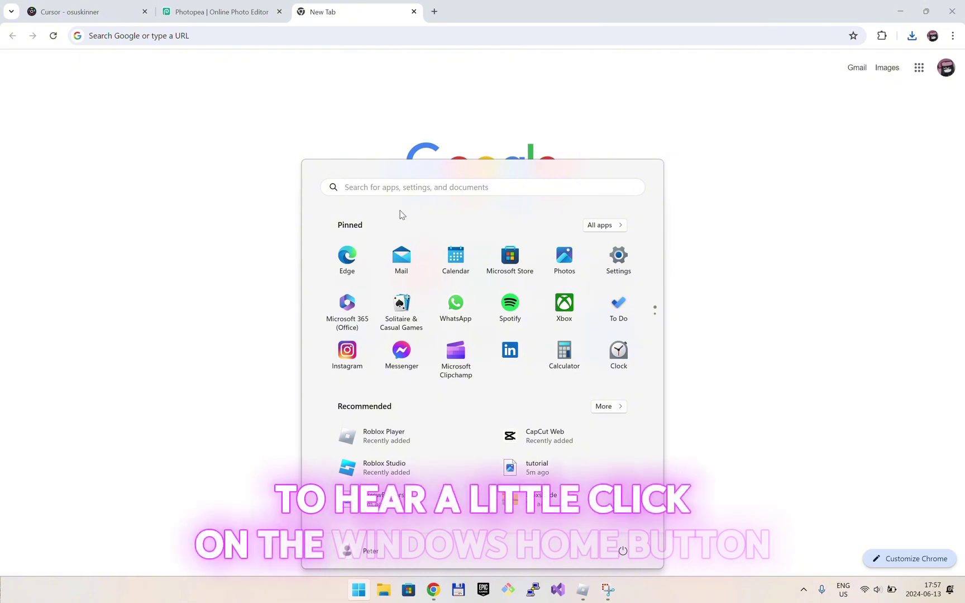
pyautogui.write('rob;')
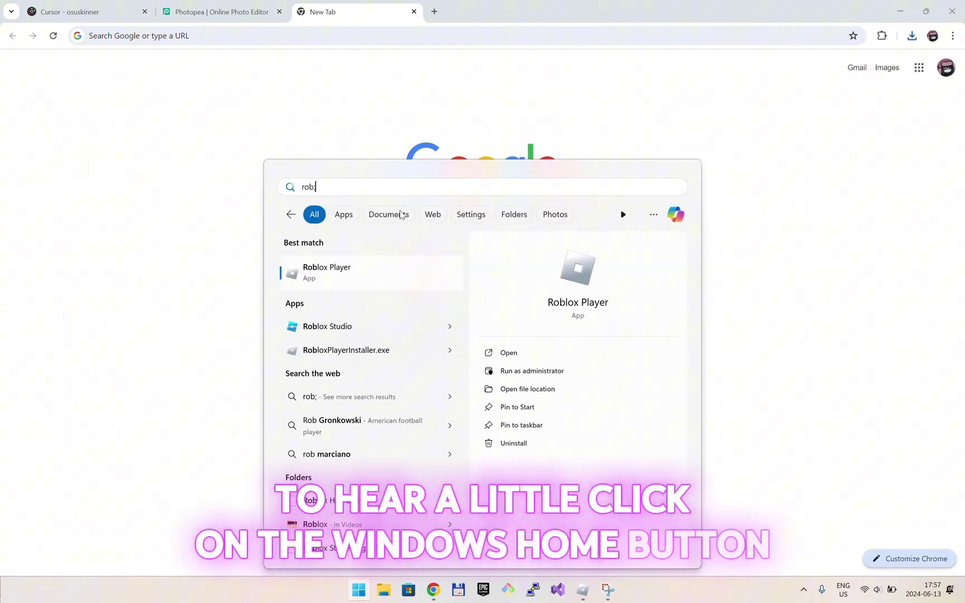
pyautogui.press('BackSpace')
pyautogui.write('lox')
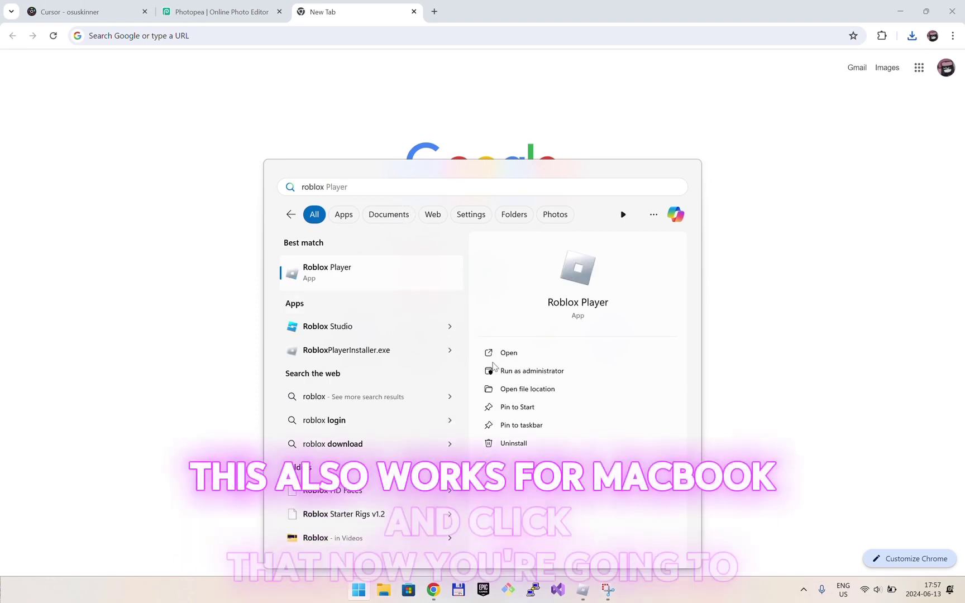
# Step: Open Roblox Player's file location, reposition that window, and open another File Explorer window
pyautogui.click(521, 389)
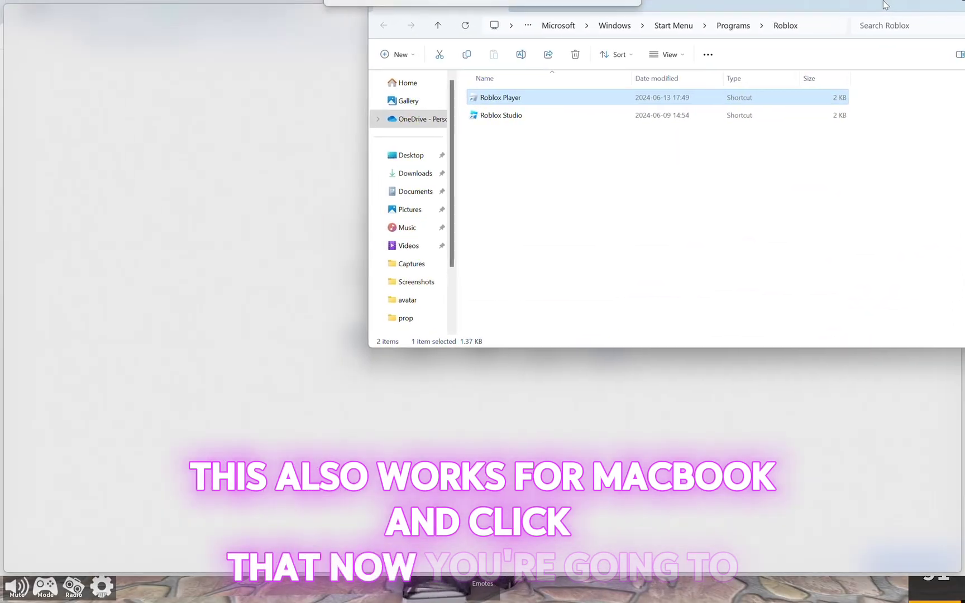
pyautogui.moveTo(664, 204); pyautogui.dragTo(859, 2)
pyautogui.press('super+Down')
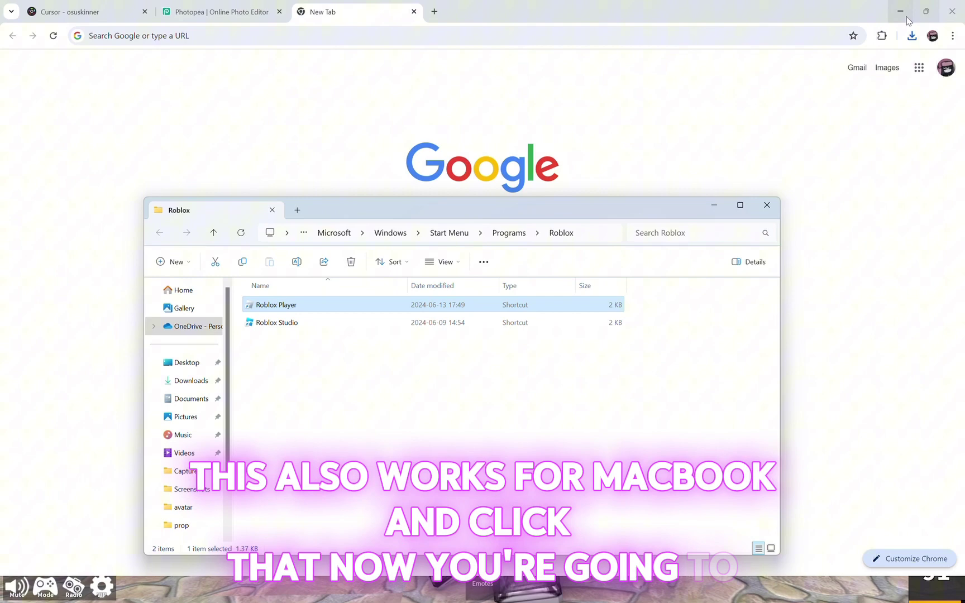
pyautogui.moveTo(685, 205); pyautogui.dragTo(684, 189)
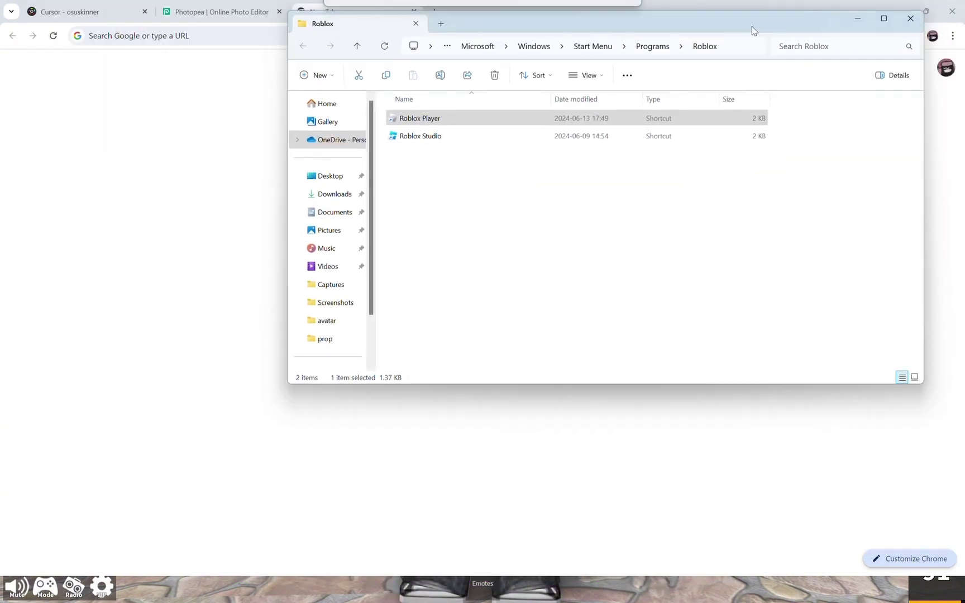
pyautogui.moveTo(615, 208); pyautogui.dragTo(763, 38)
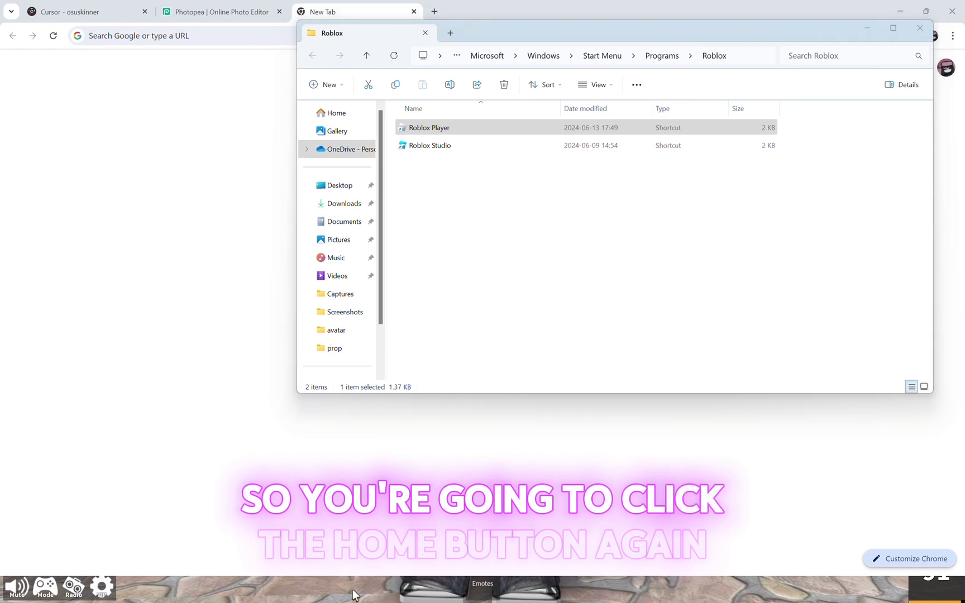
pyautogui.press('super')
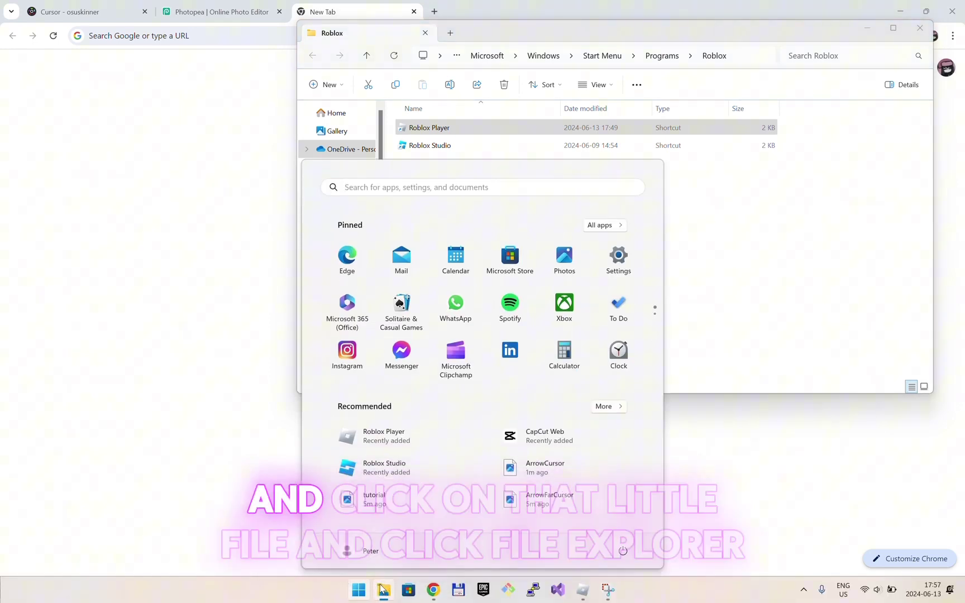
pyautogui.rightClick(383, 590)
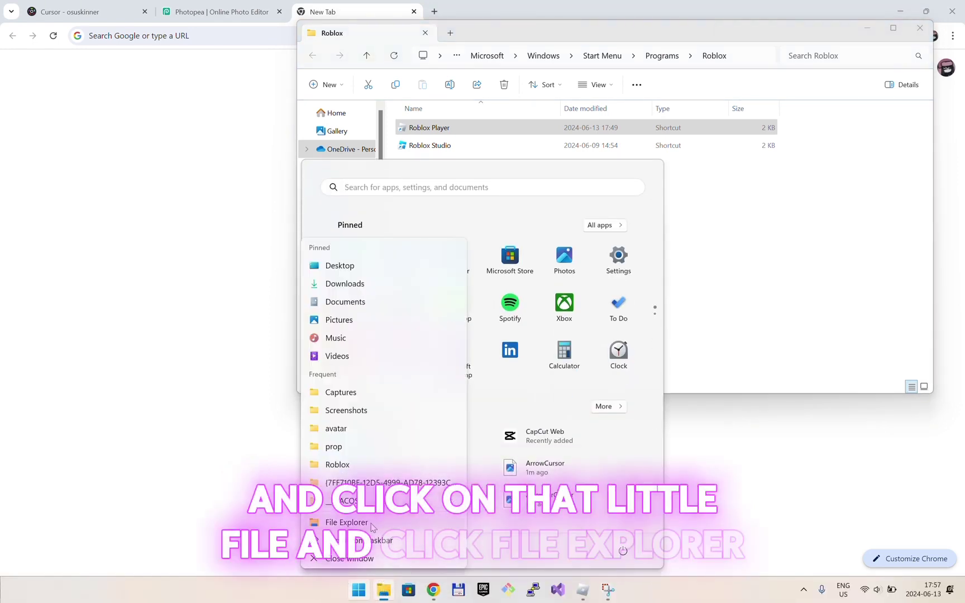
# Step: Open a second File Explorer window on Pictures and select the ArrowCursor image
pyautogui.click(347, 522)
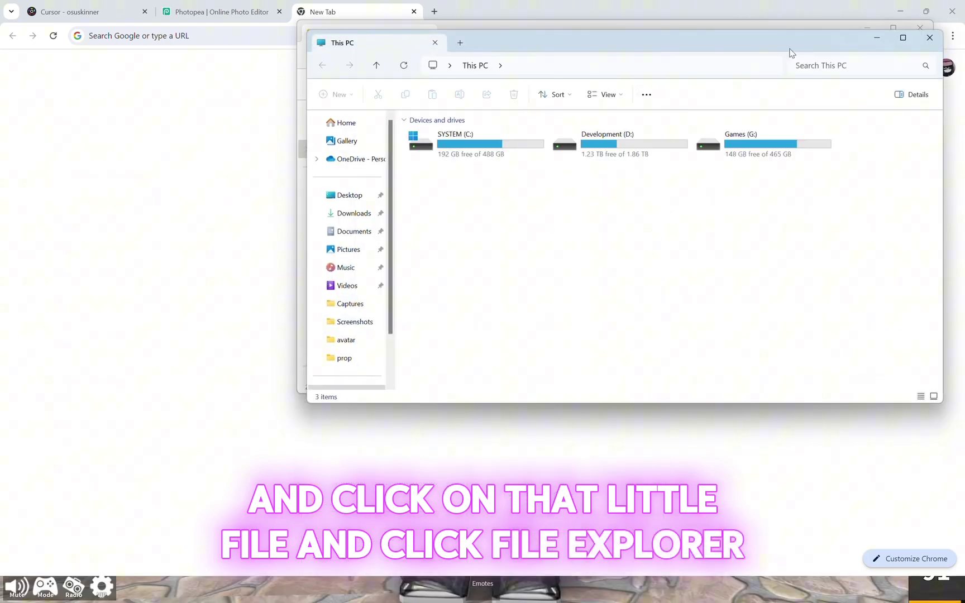
pyautogui.moveTo(790, 53); pyautogui.dragTo(536, 251)
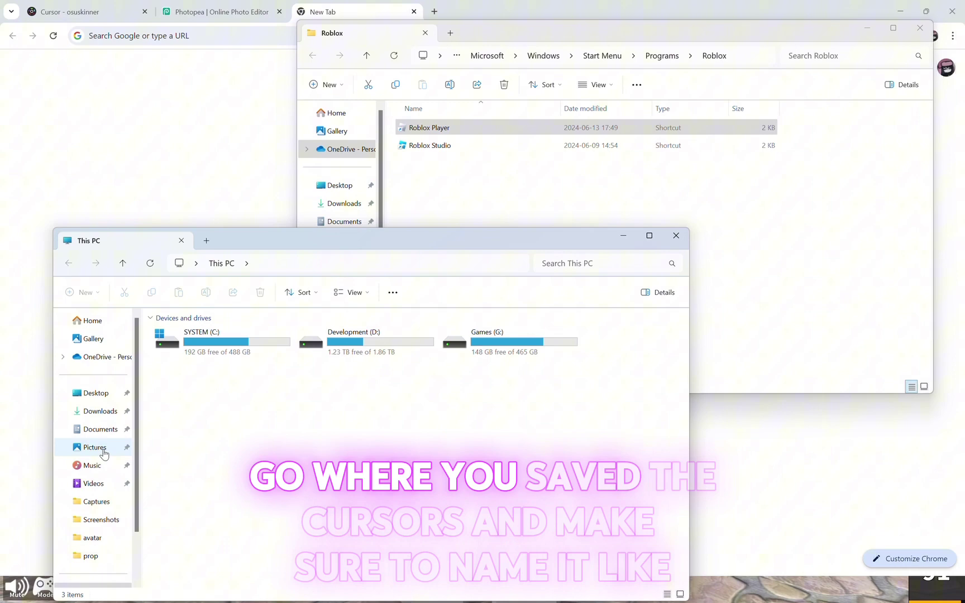
pyautogui.click(103, 453)
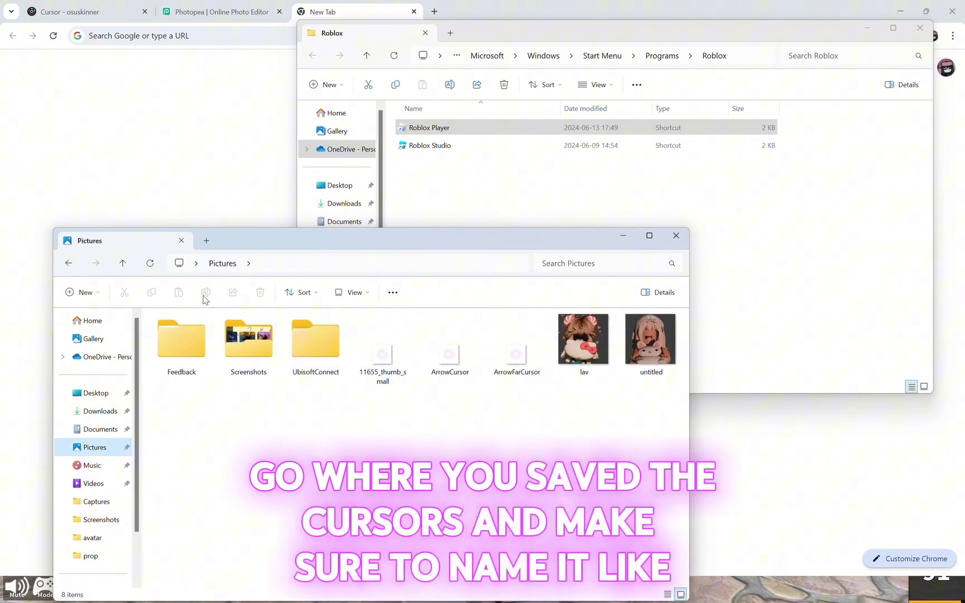
pyautogui.click(449, 347)
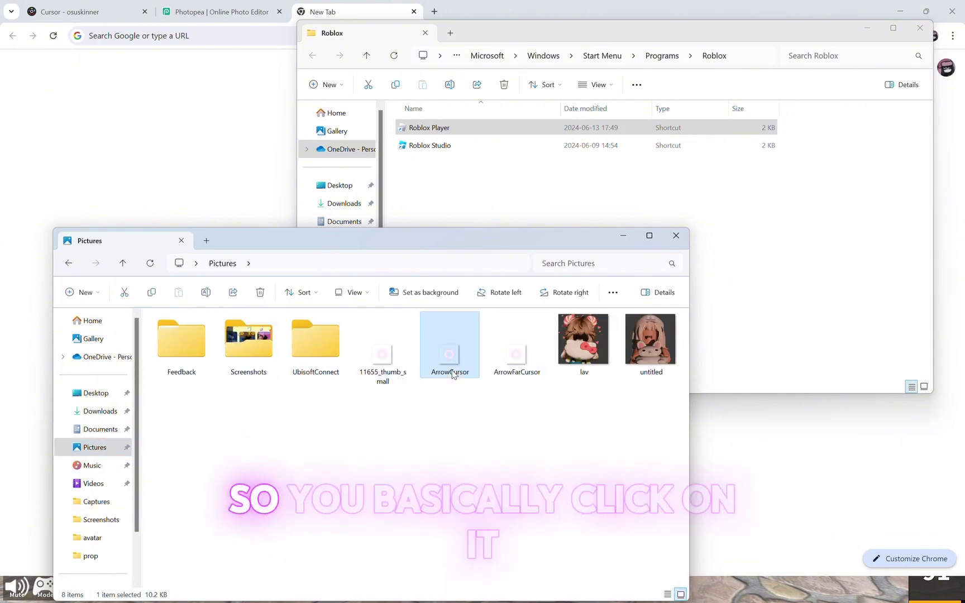
# Step: Delete the existing ArrowFarCursor and ArrowCursor images from Pictures
pyautogui.rightClick(502, 346)
pyautogui.moveTo(537, 373)
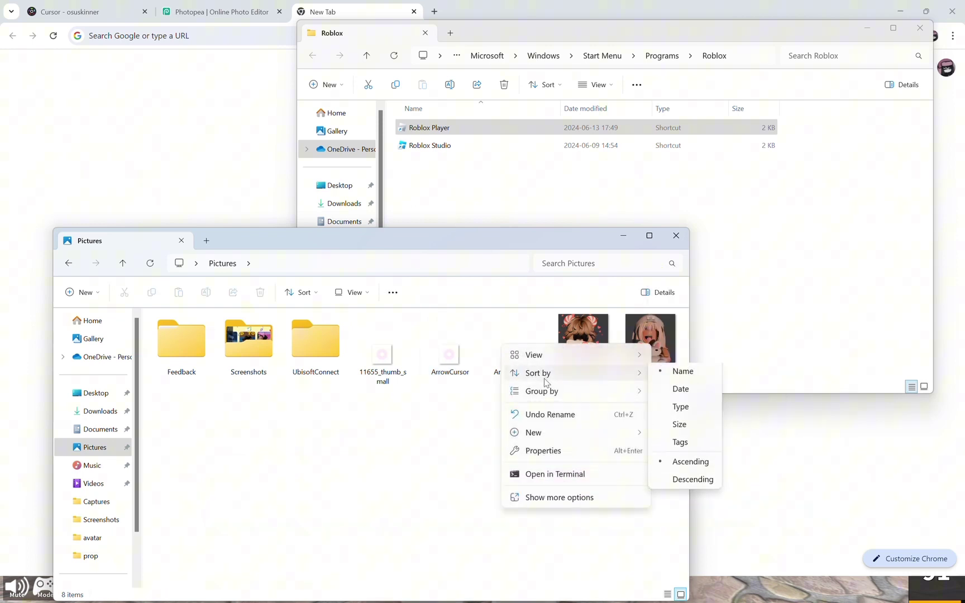
pyautogui.click(515, 336)
pyautogui.rightClick(515, 332)
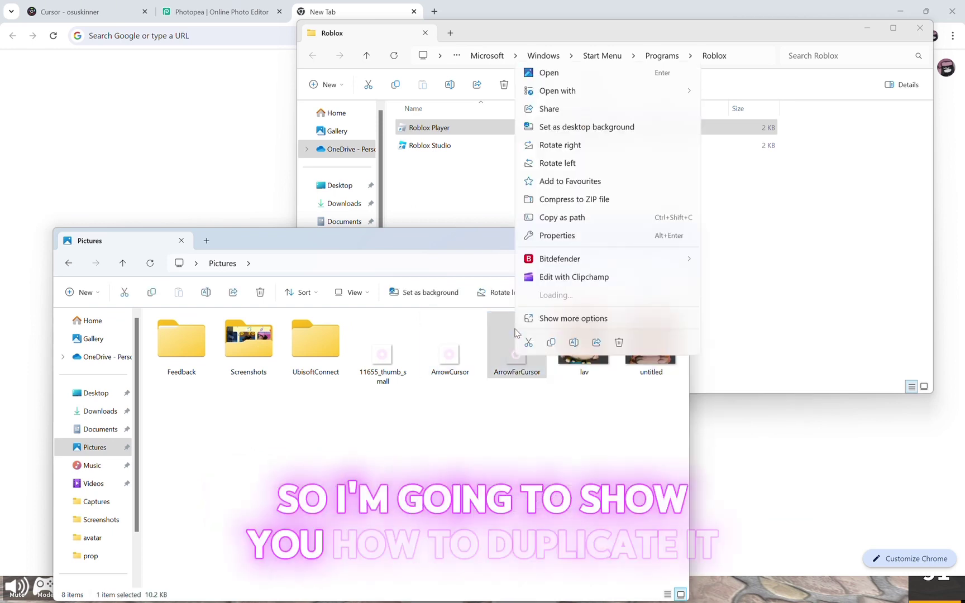
pyautogui.click(618, 343)
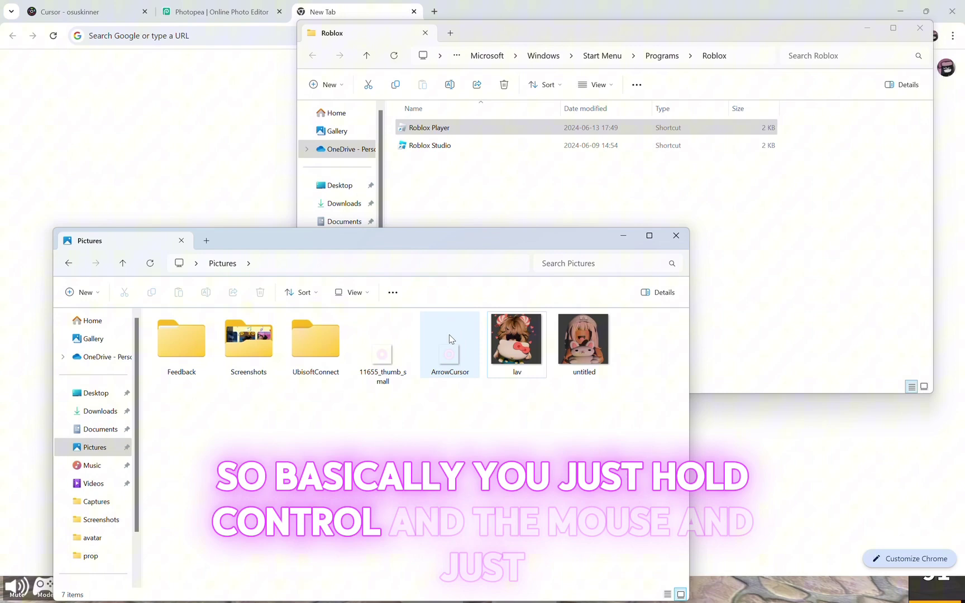
pyautogui.rightClick(464, 358)
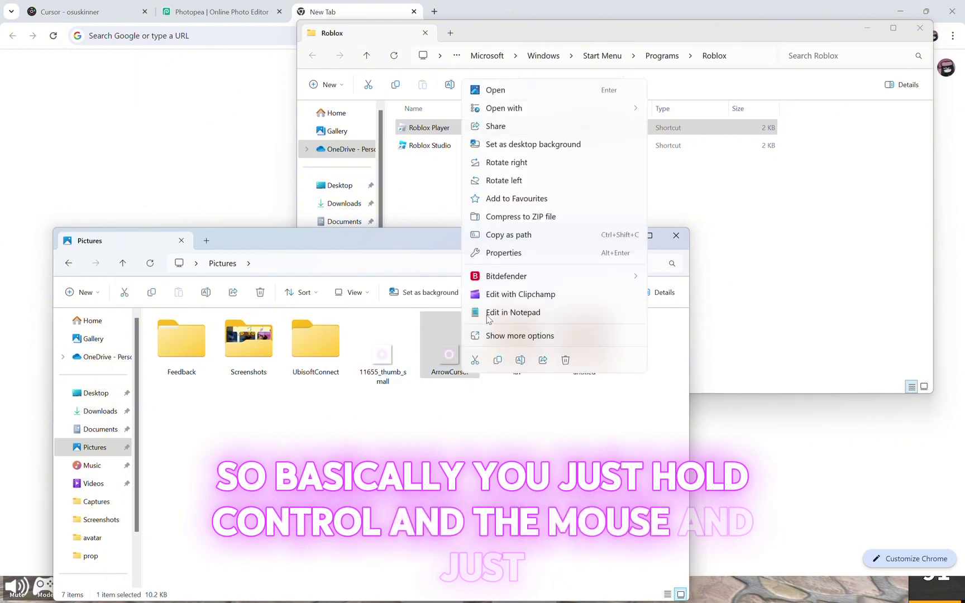
pyautogui.click(566, 359)
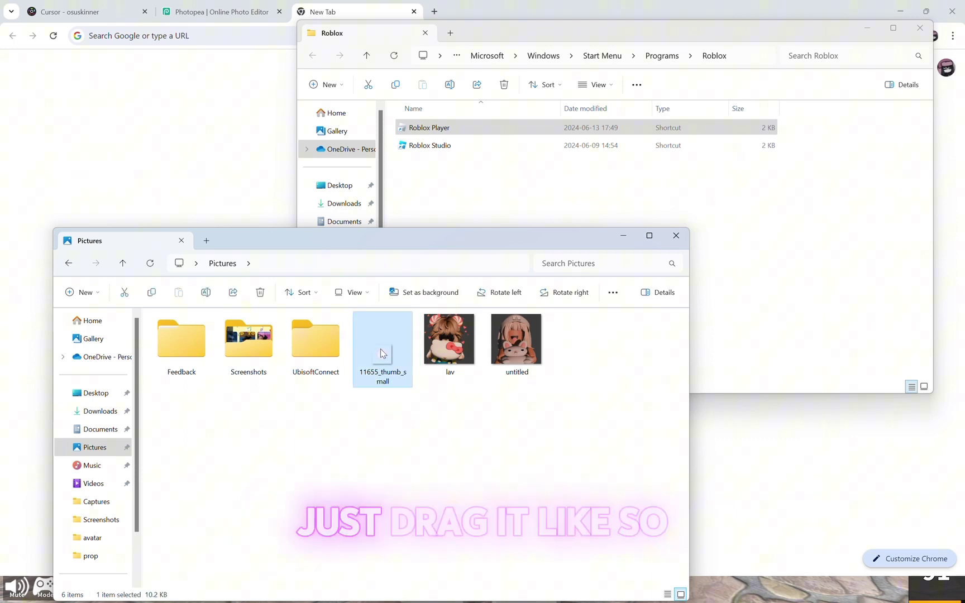
# Step: Copy the 11655_thumb_small ring image into Pictures as a duplicate
pyautogui.rightClick(382, 354)
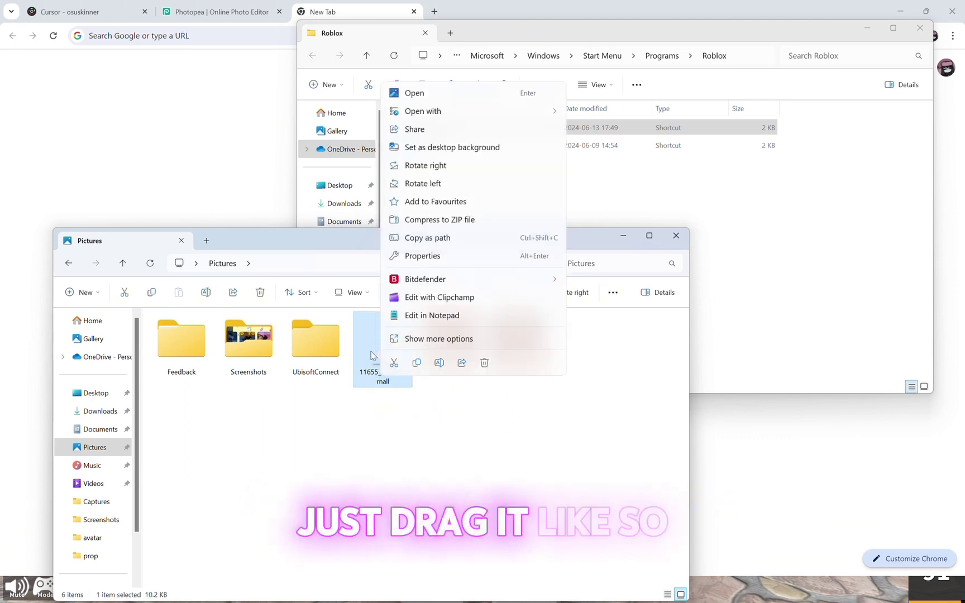
pyautogui.click(374, 360)
pyautogui.rightClick(383, 376)
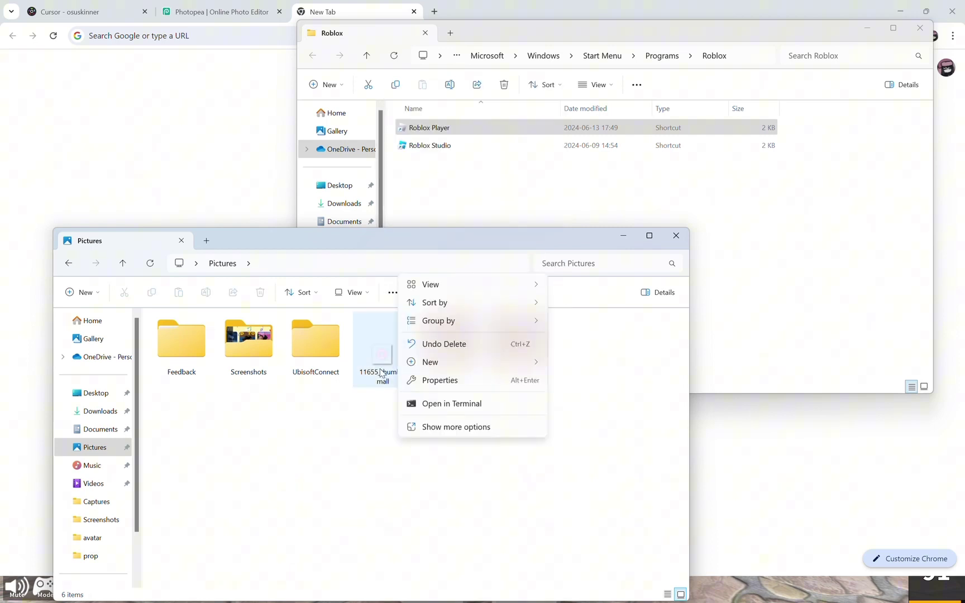
pyautogui.moveTo(377, 363); pyautogui.dragTo(383, 362)
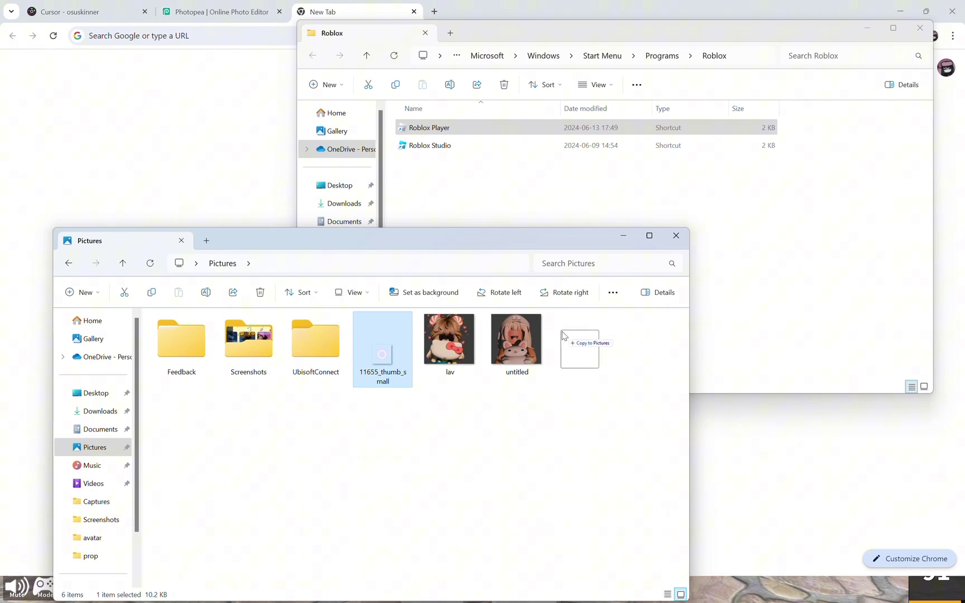
pyautogui.moveTo(566, 337); pyautogui.dragTo(566, 337)
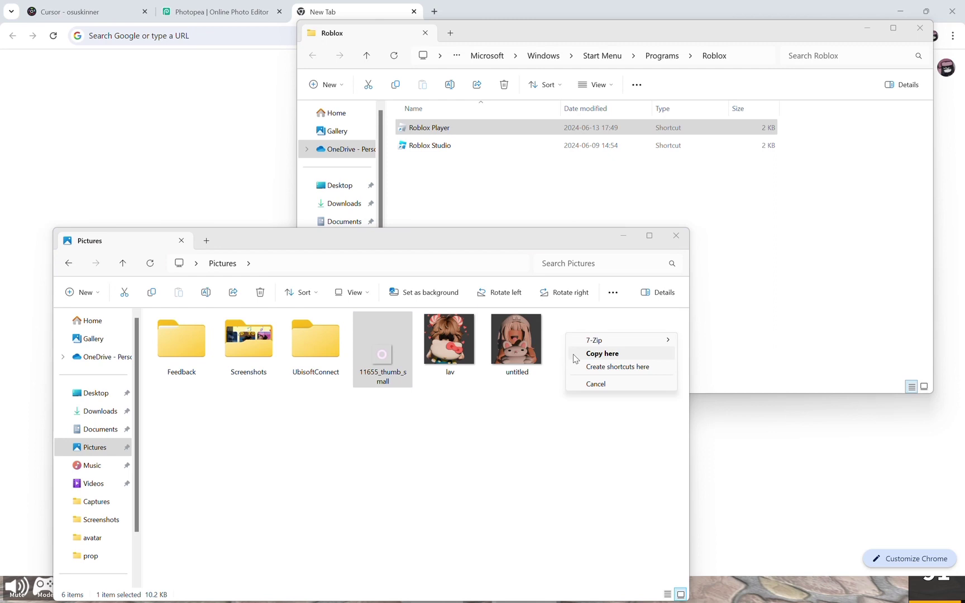
pyautogui.click(596, 354)
pyautogui.click(559, 436)
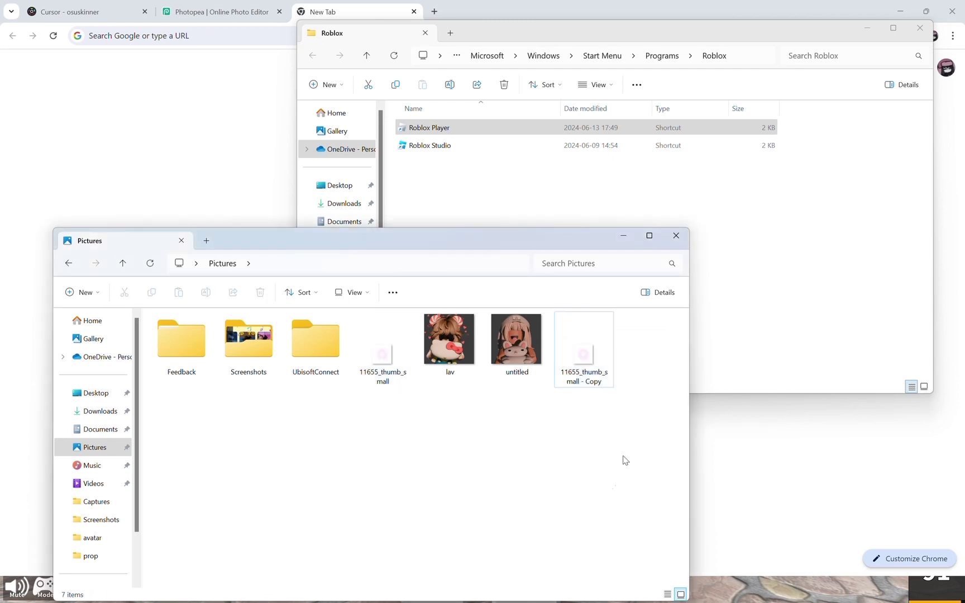
# Step: Rename the original ring image to ArrowFarCursor
pyautogui.click(384, 384)
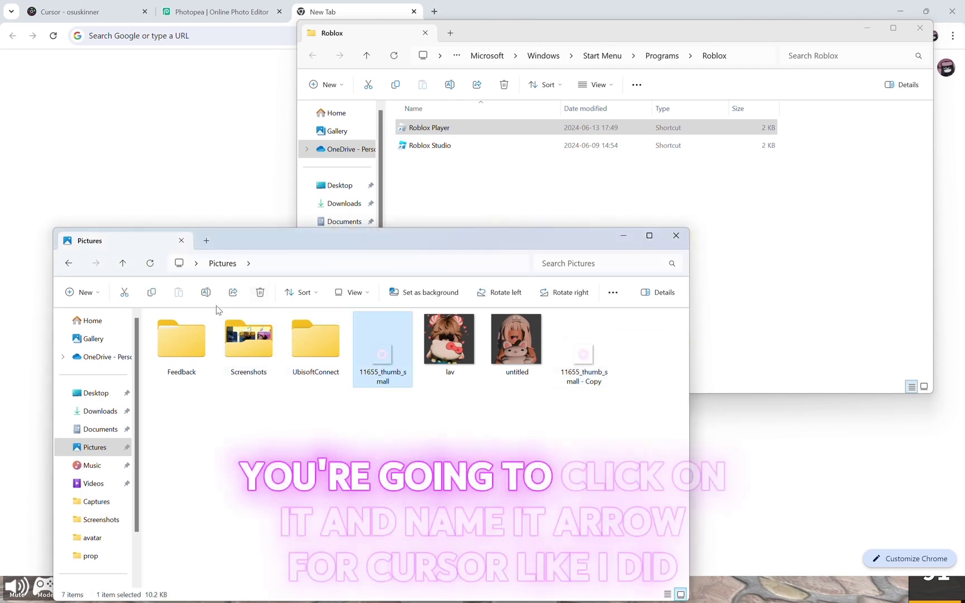
pyautogui.click(206, 292)
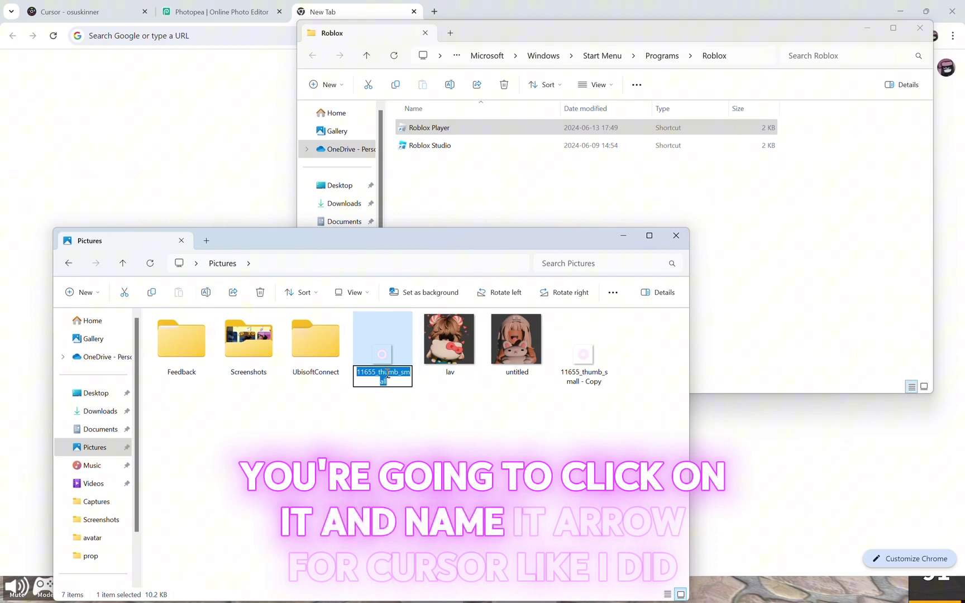
pyautogui.write('Arr')
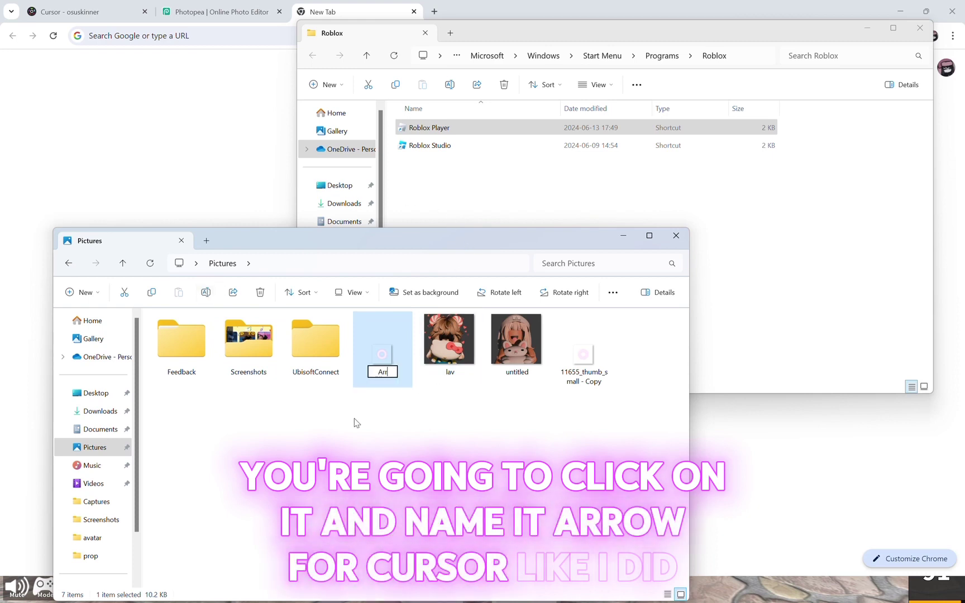
pyautogui.write('owF')
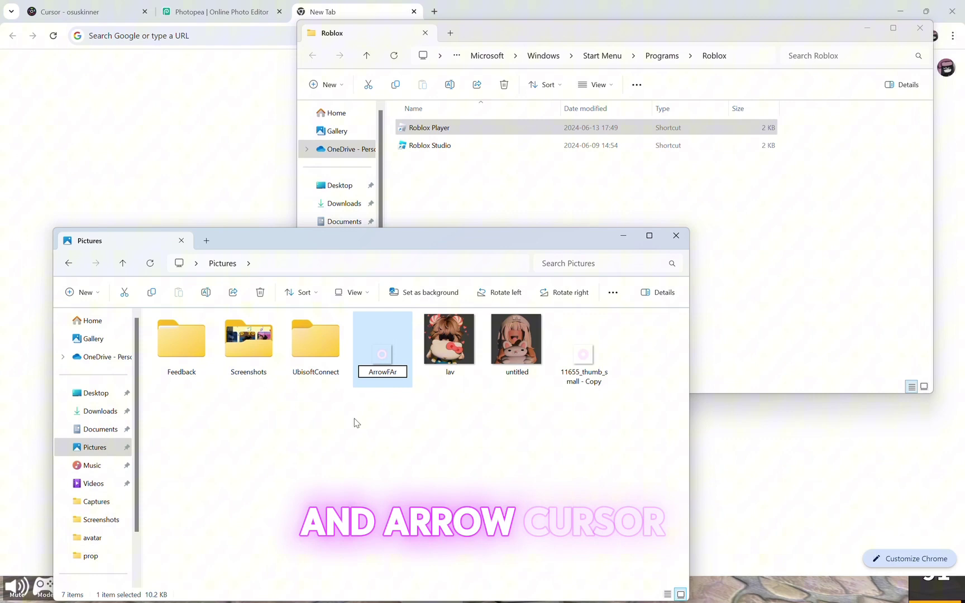
pyautogui.write('A')
pyautogui.press('BackSpace')
pyautogui.write('arC')
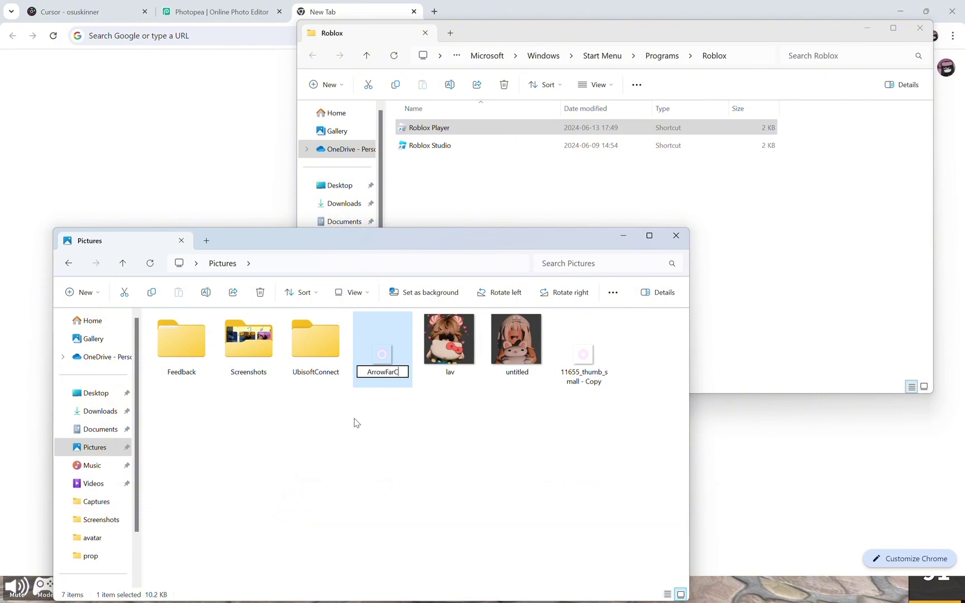
pyautogui.write('ursor')
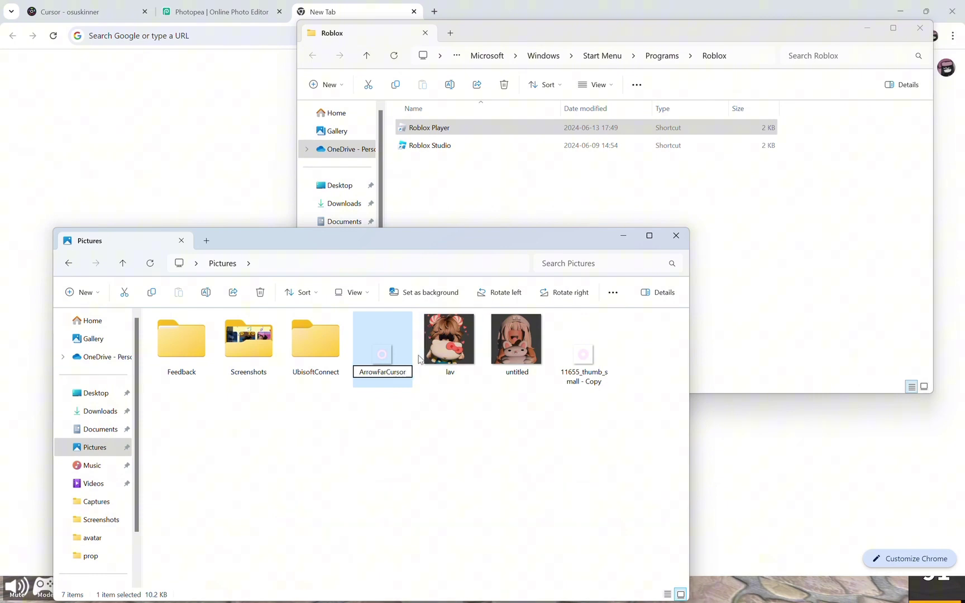
pyautogui.click(389, 395)
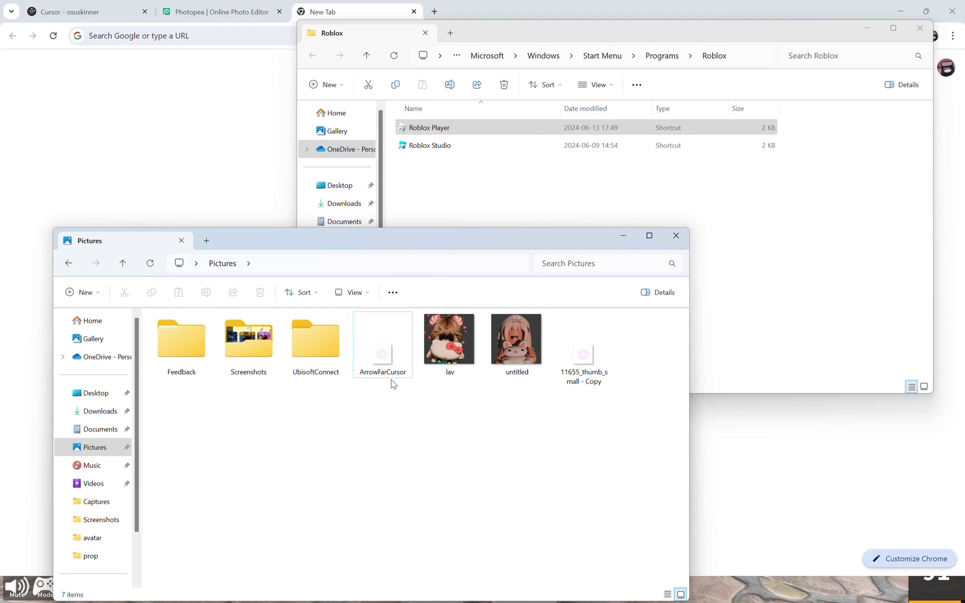
# Step: Rename the copied ring image to ArrowCursor and bring the Roblox shortcuts window forward
pyautogui.click(581, 356)
pyautogui.write('ArrowCursor')
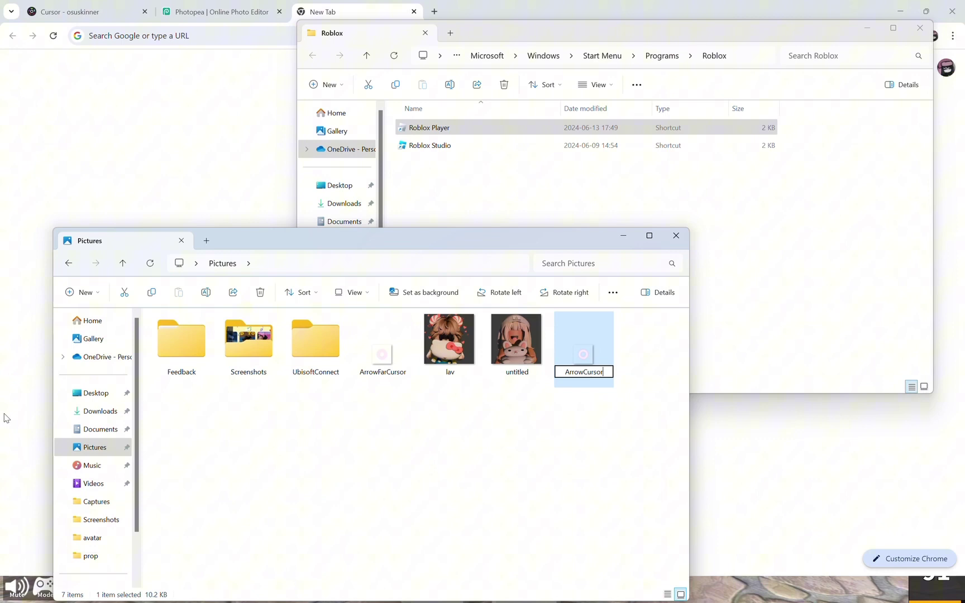
pyautogui.click(410, 433)
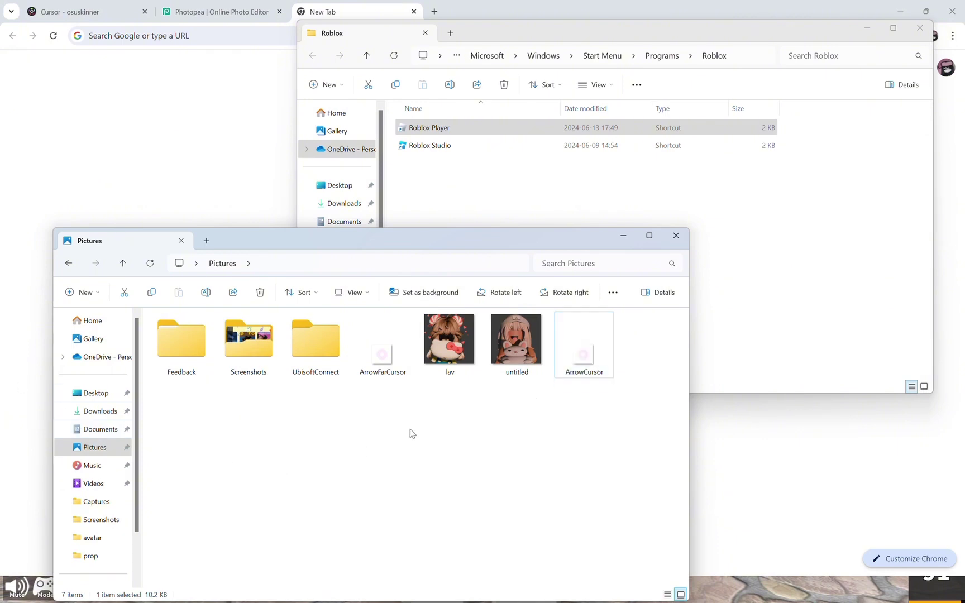
pyautogui.click(760, 325)
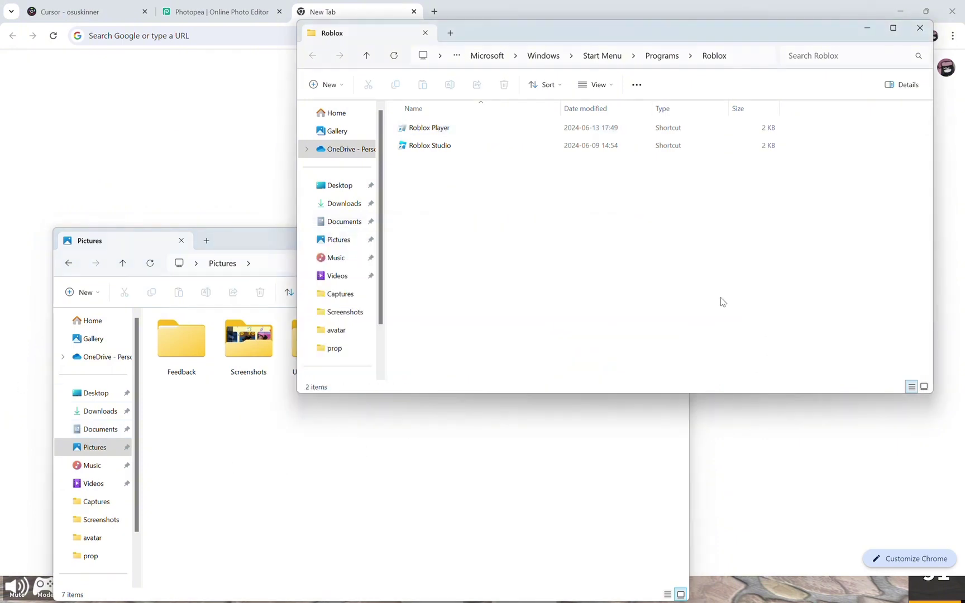
# Step: Go to the Roblox Player shortcut's install location, the version folder
pyautogui.click(519, 129)
pyautogui.rightClick(519, 130)
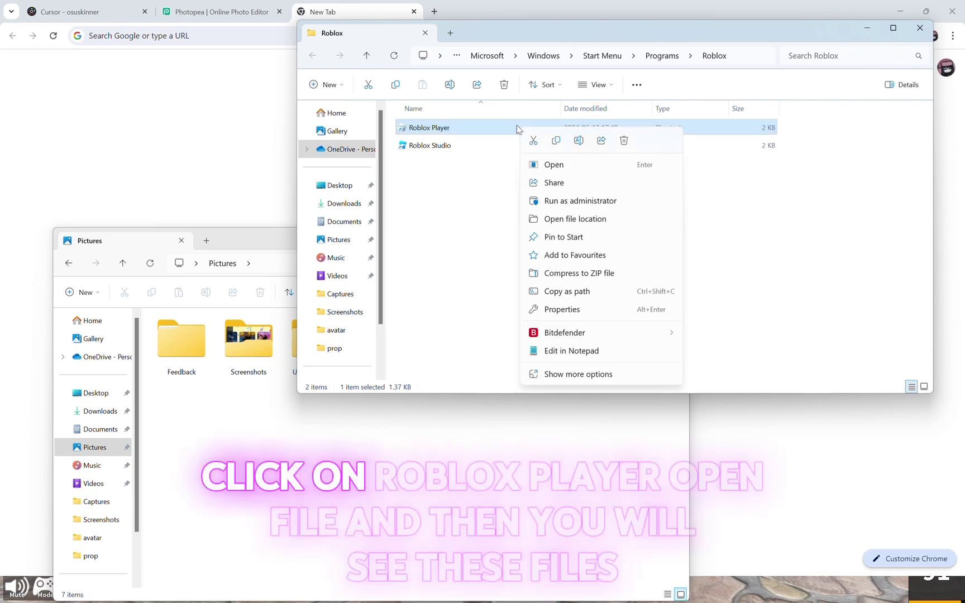
pyautogui.click(534, 220)
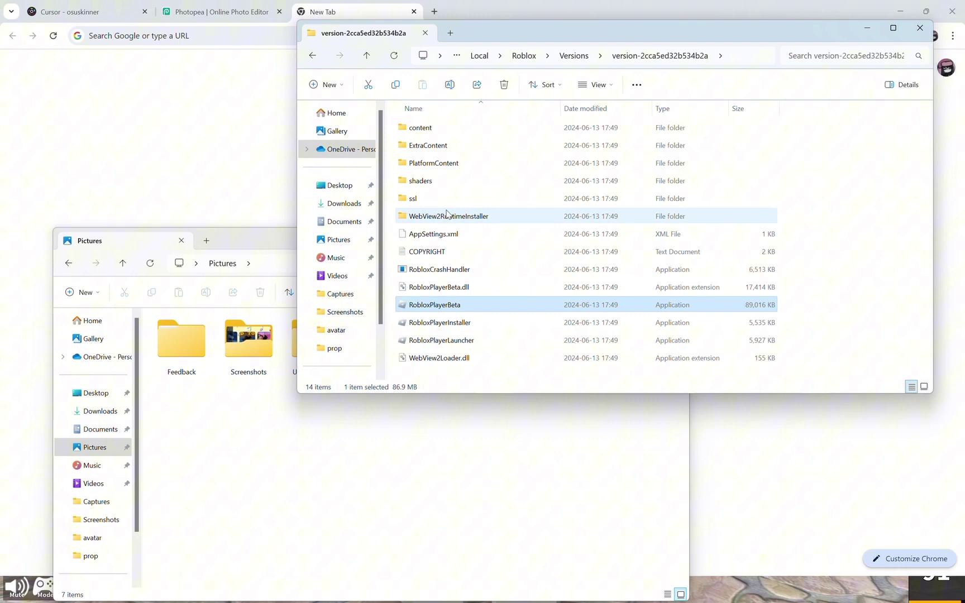
pyautogui.click(911, 221)
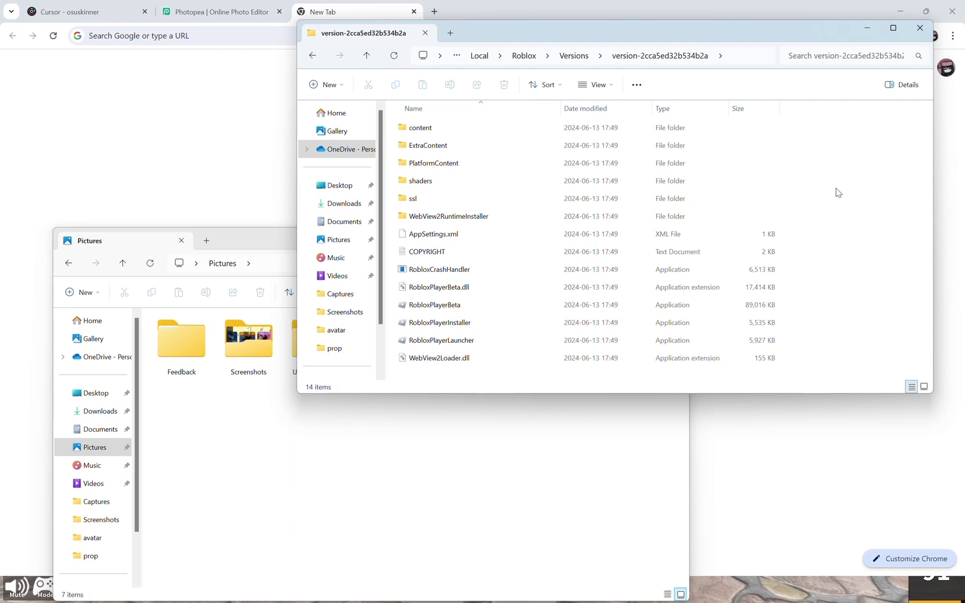
# Step: Navigate through content and textures into the Cursors folder
pyautogui.doubleClick(420, 128)
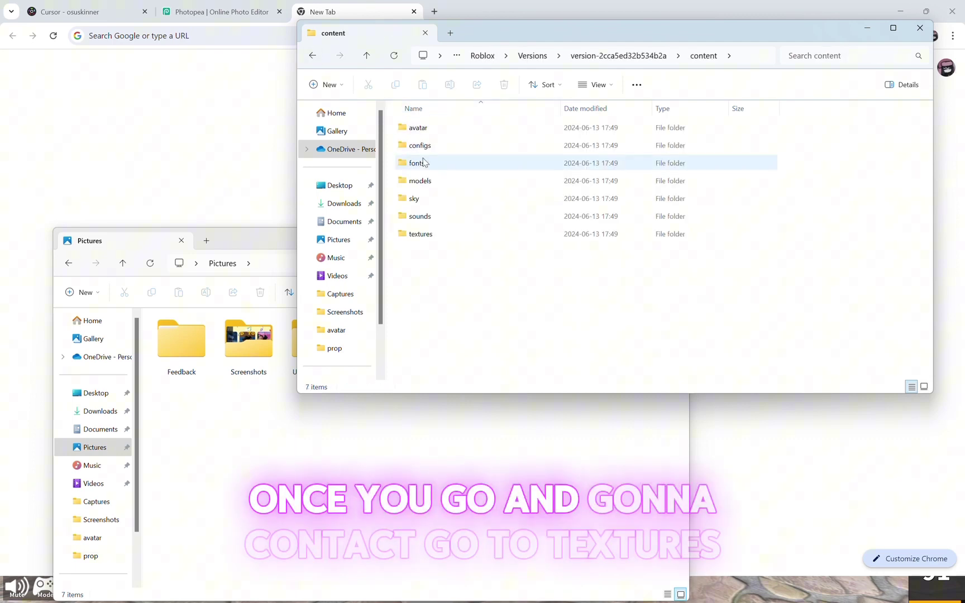
pyautogui.click(313, 55)
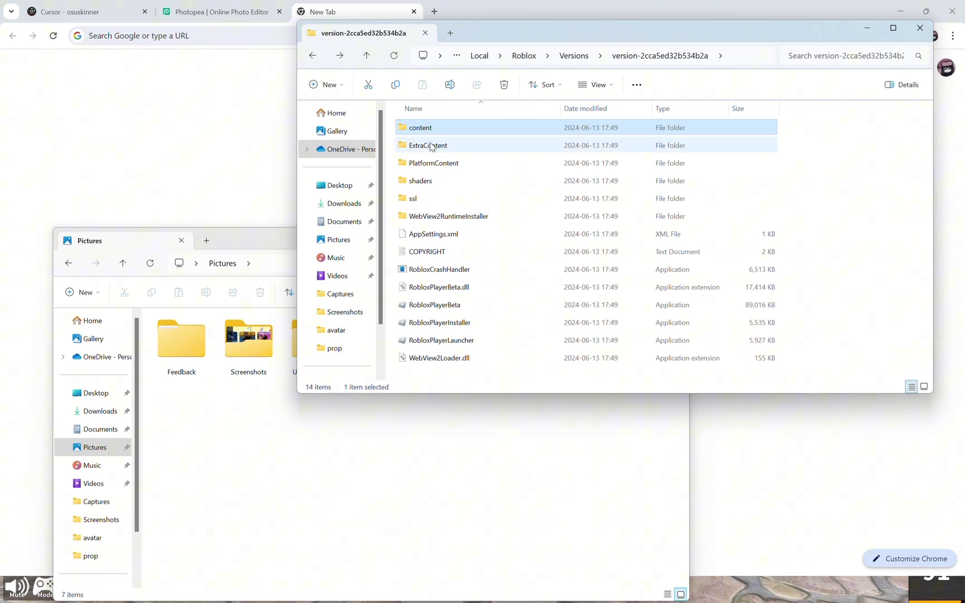
pyautogui.doubleClick(433, 127)
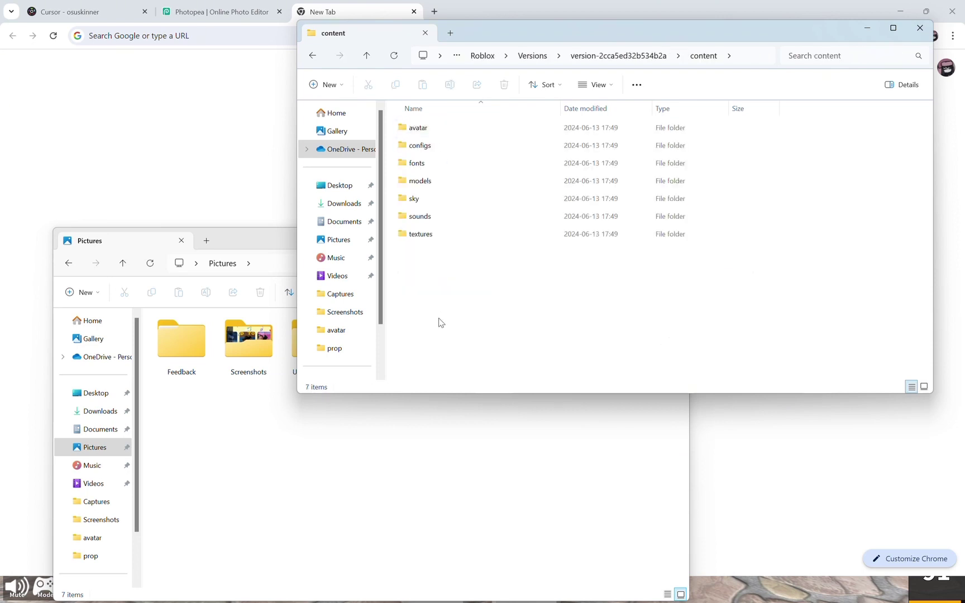
pyautogui.doubleClick(452, 234)
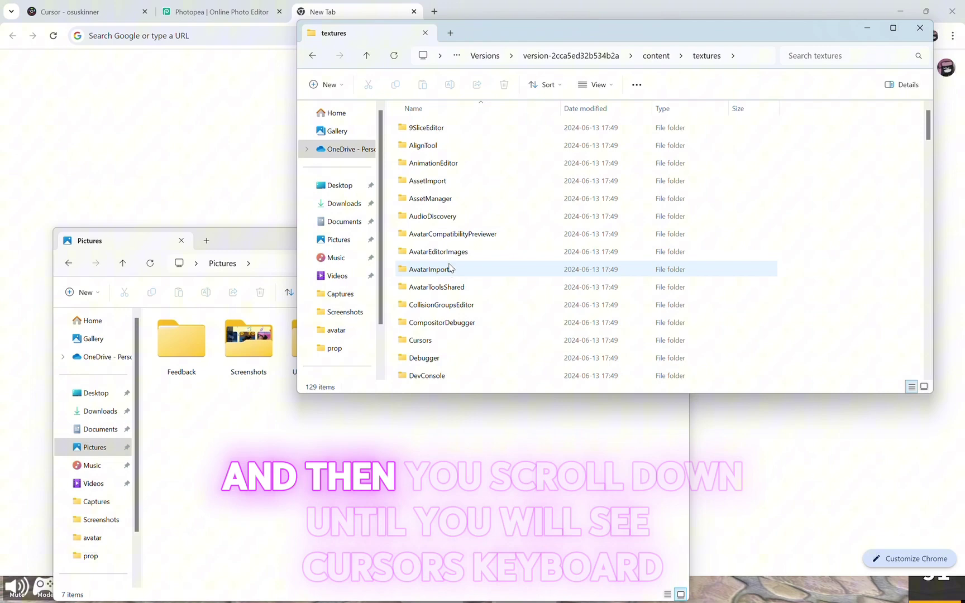
pyautogui.scroll(-5, 434, 269)
pyautogui.scroll(-7, 454, 271)
pyautogui.scroll(-3, 454, 271)
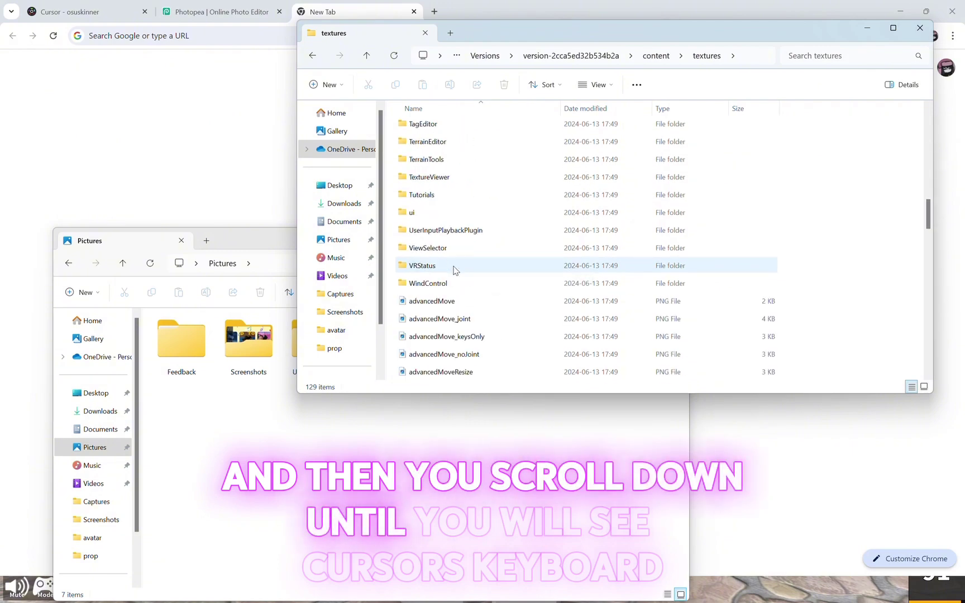
pyautogui.scroll(2, 454, 271)
pyautogui.scroll(8, 454, 272)
pyautogui.scroll(3, 454, 271)
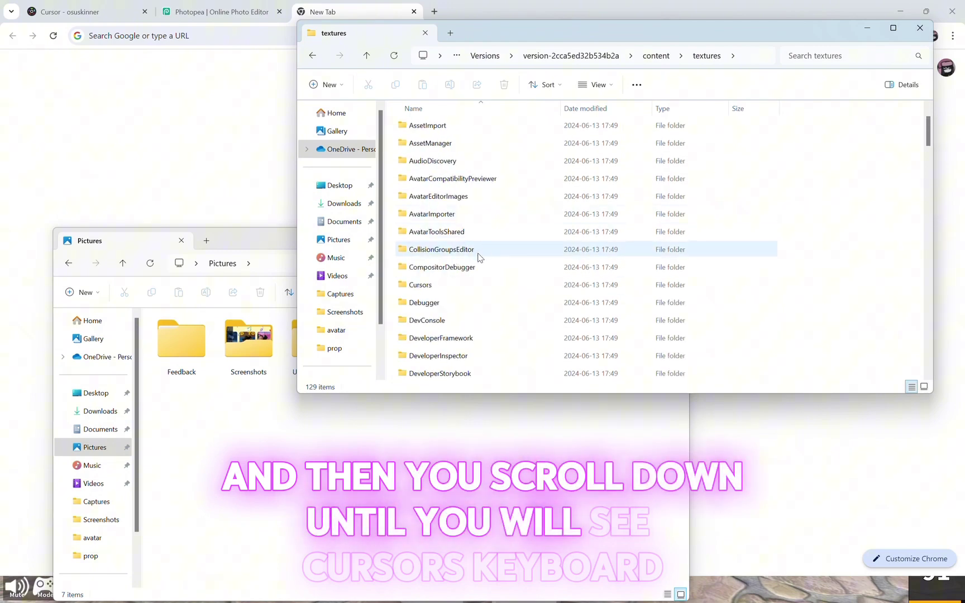
pyautogui.doubleClick(455, 290)
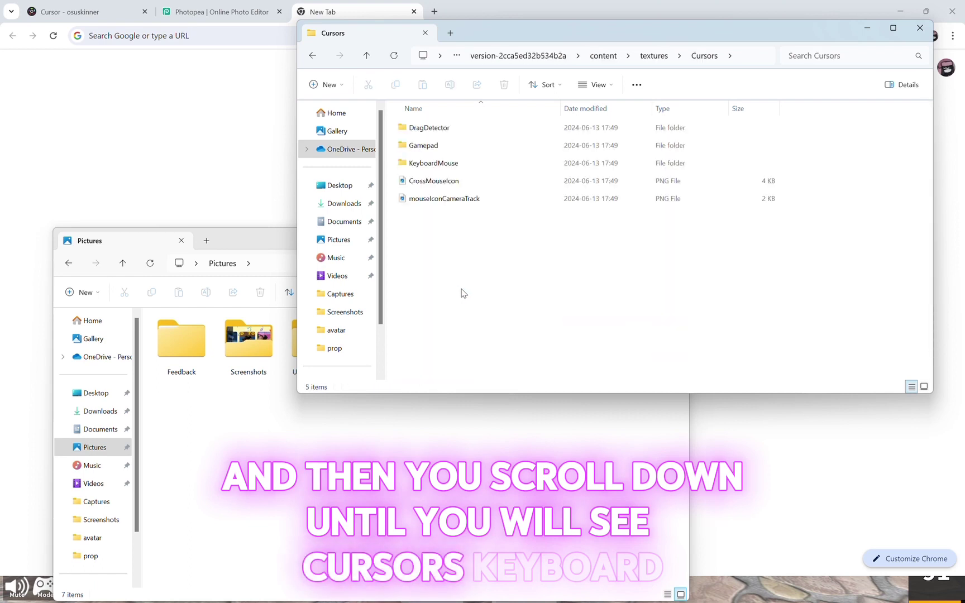
# Step: Replace ArrowCursor in the KeyboardMouse folder with the pink ring image
pyautogui.doubleClick(472, 167)
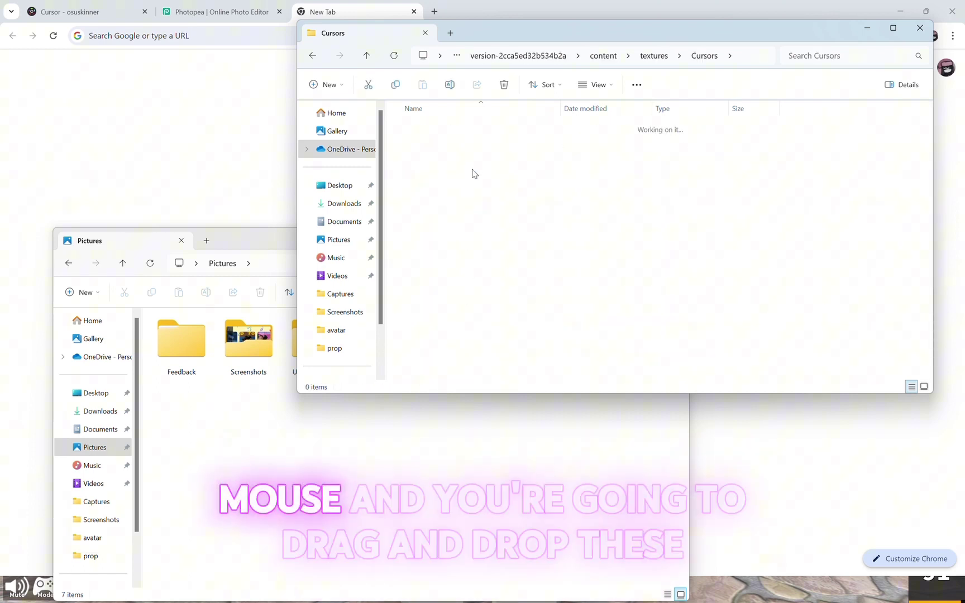
pyautogui.click(482, 400)
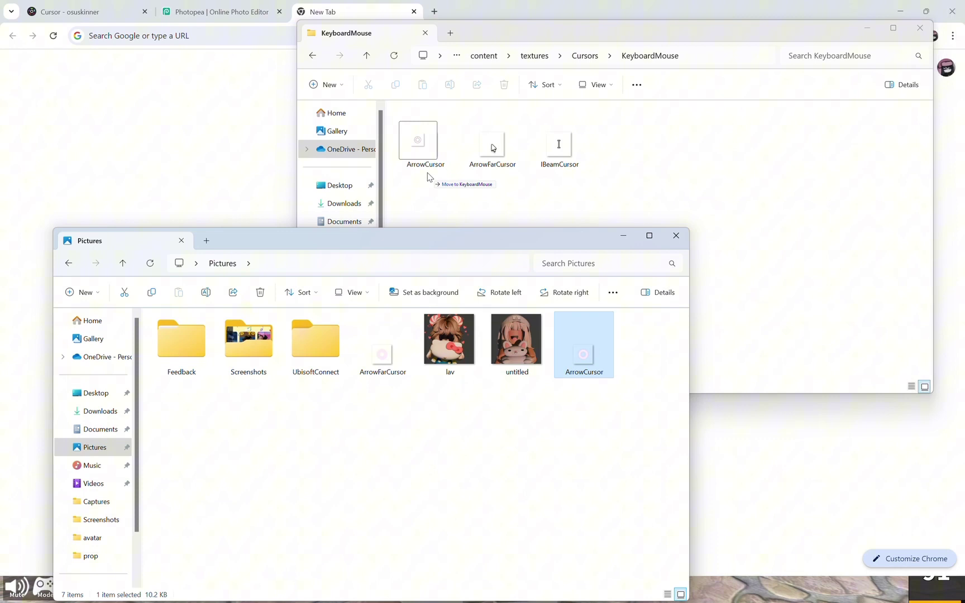
pyautogui.moveTo(428, 177); pyautogui.dragTo(428, 174)
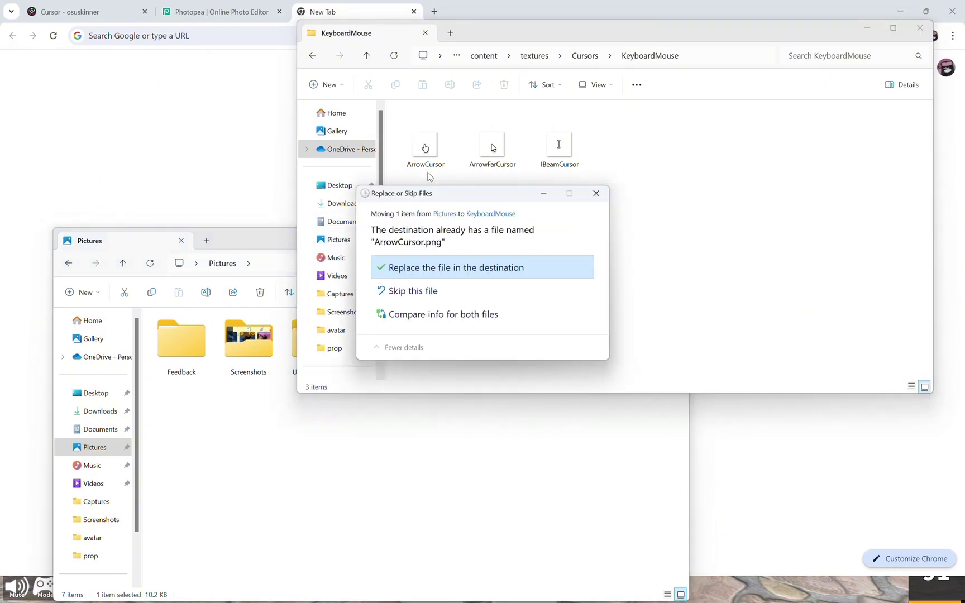
pyautogui.click(438, 272)
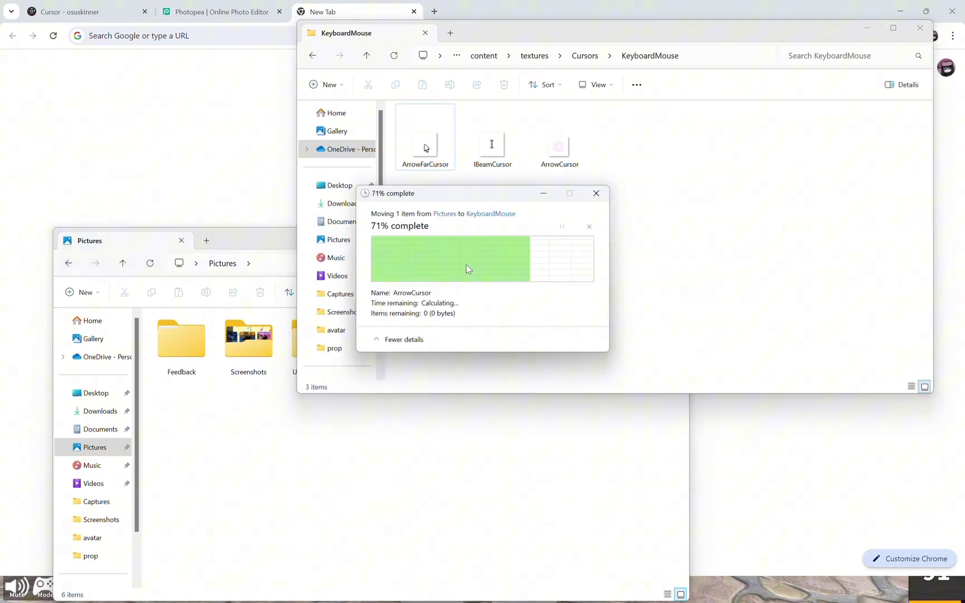
# Step: Replace ArrowFarCursor in KeyboardMouse with the pink ring image as well
pyautogui.click(344, 428)
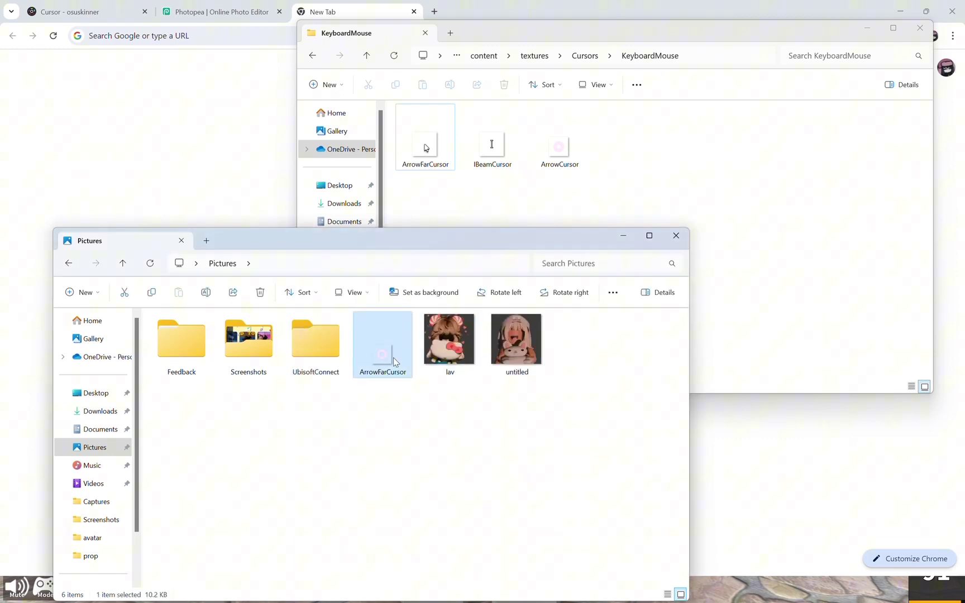
pyautogui.moveTo(430, 180); pyautogui.dragTo(436, 179)
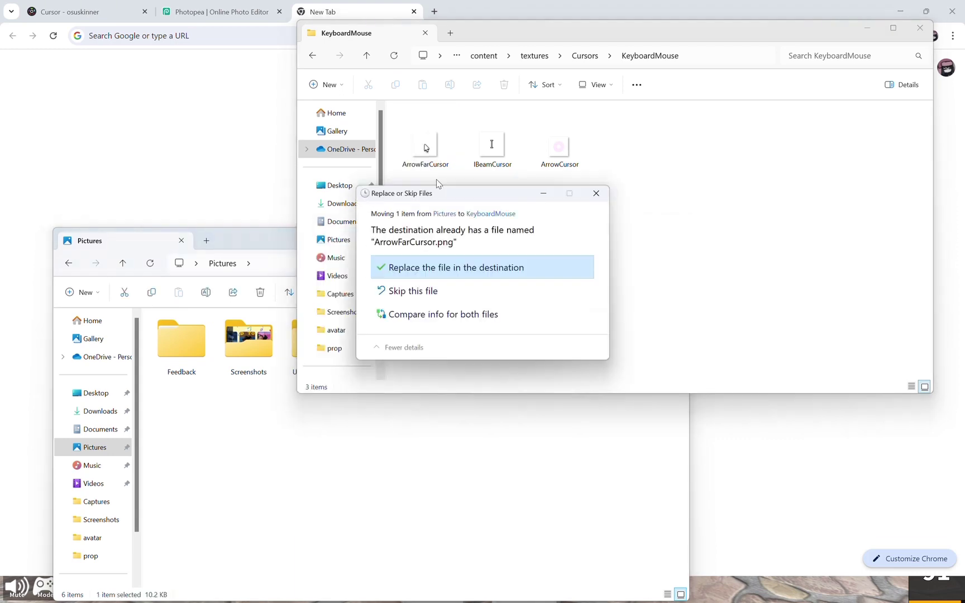
pyautogui.click(436, 269)
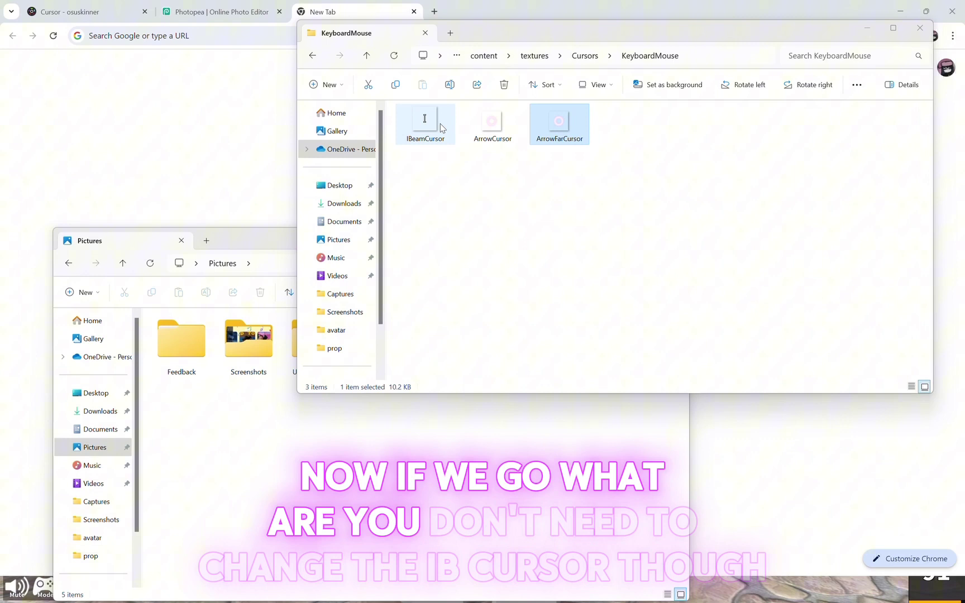
pyautogui.click(239, 134)
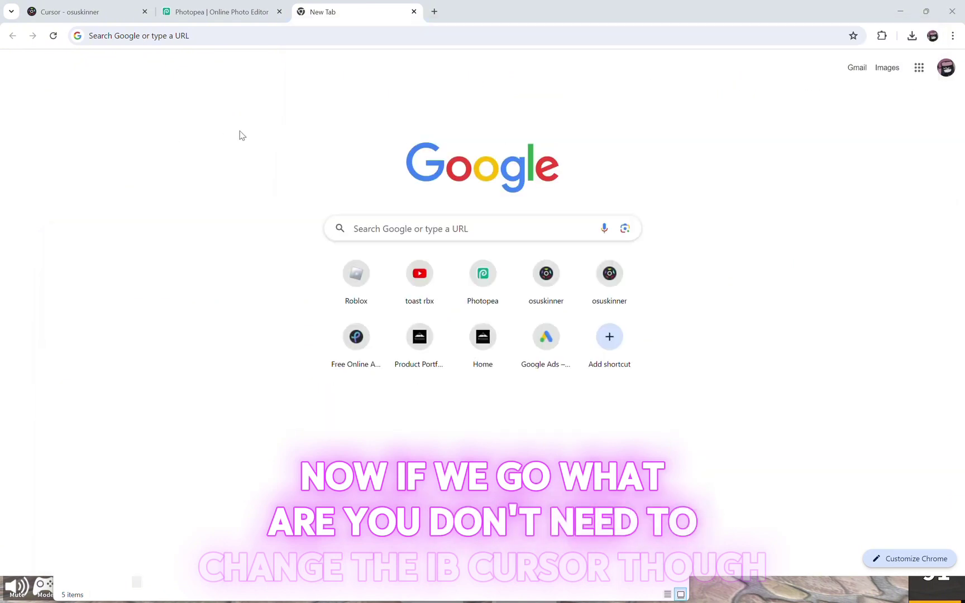
# Step: Minimize Chrome to show the Roblox game with the pink ring cursor
pyautogui.click(902, 10)
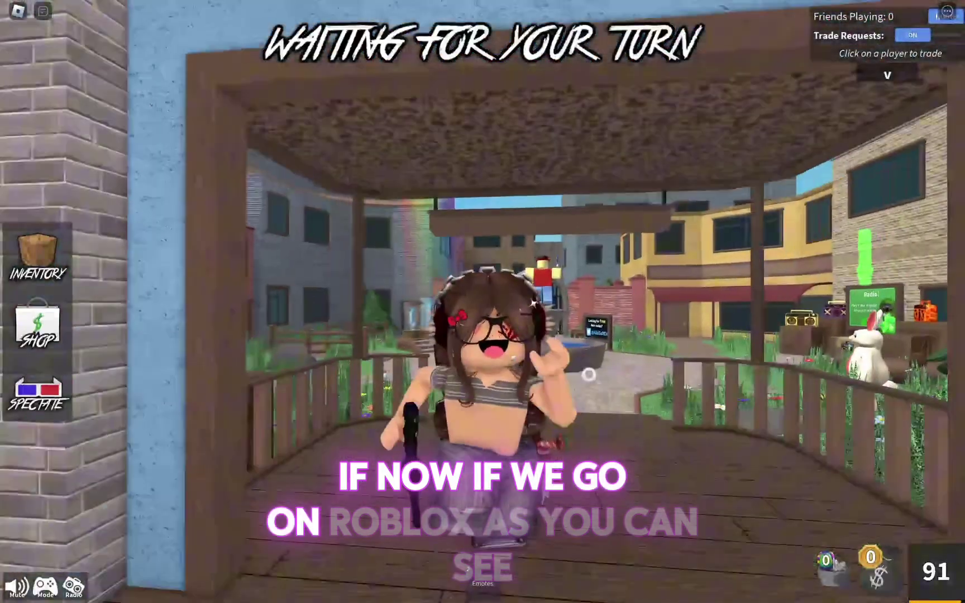